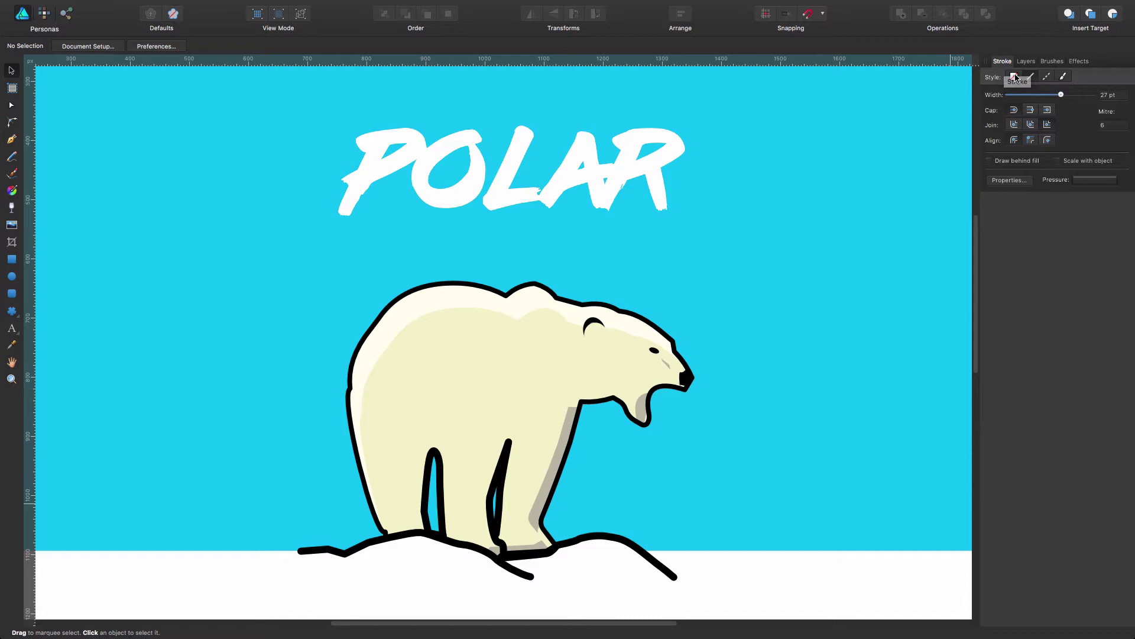
Float the Stroke panel out, then dock it back with the other panels.
left_click_drag(1004, 69, 744, 187)
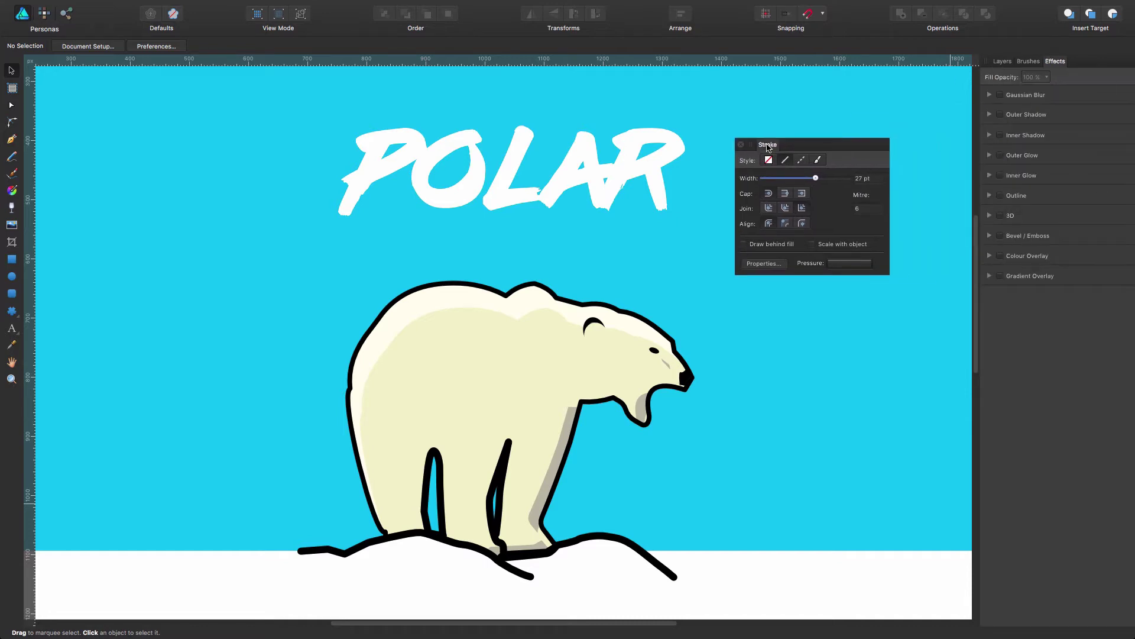
mouse_move(214, 1)
left_click(265, 6)
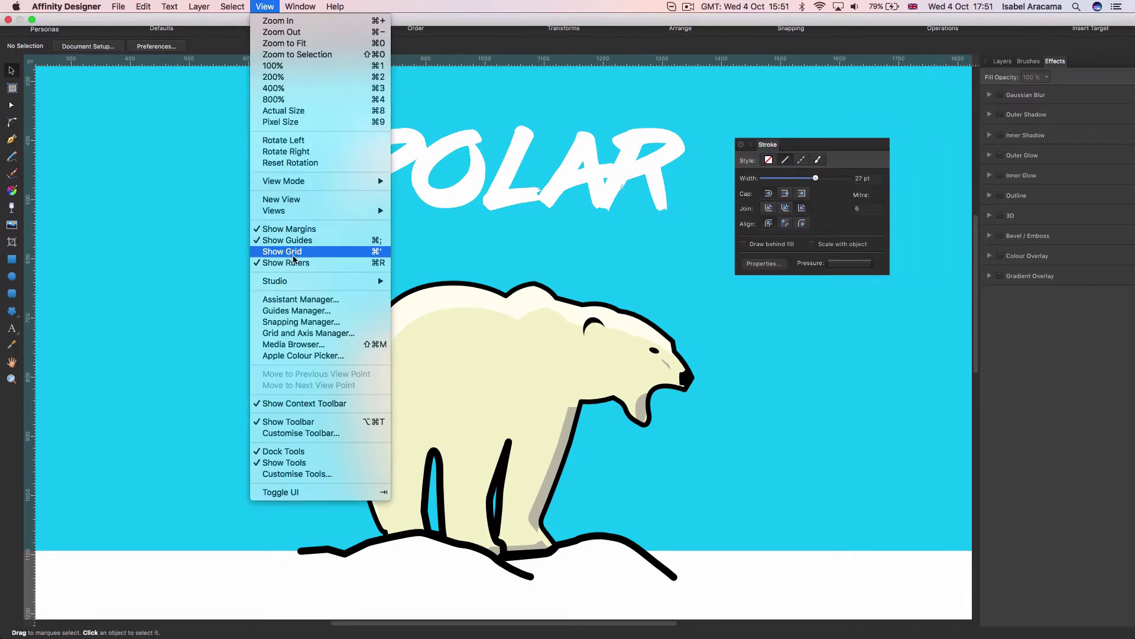
mouse_move(293, 282)
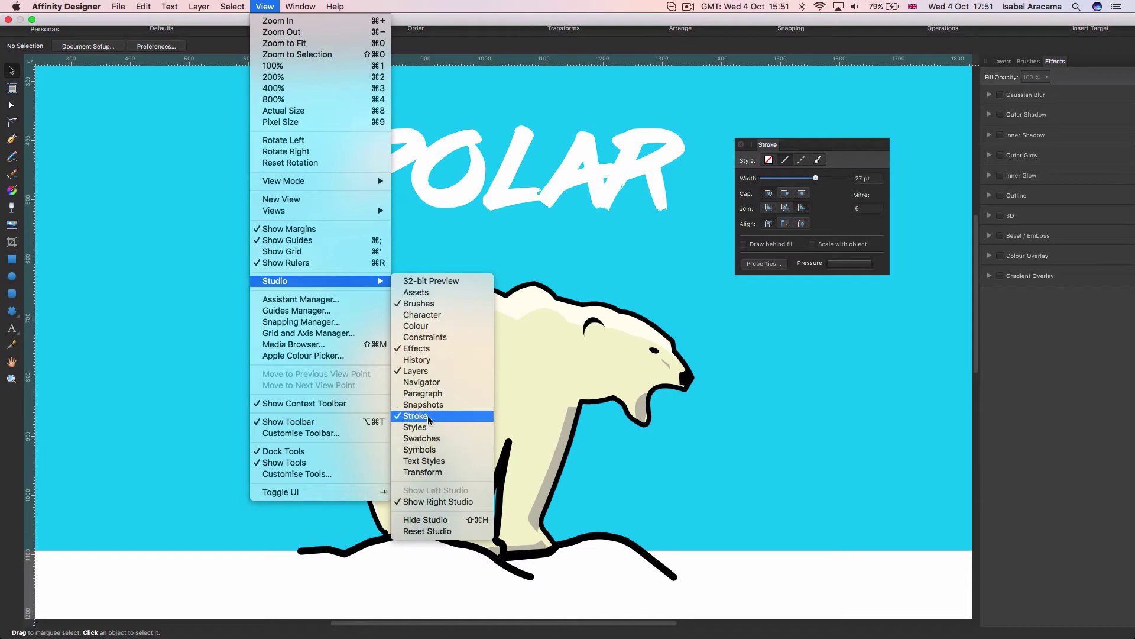
left_click(767, 157)
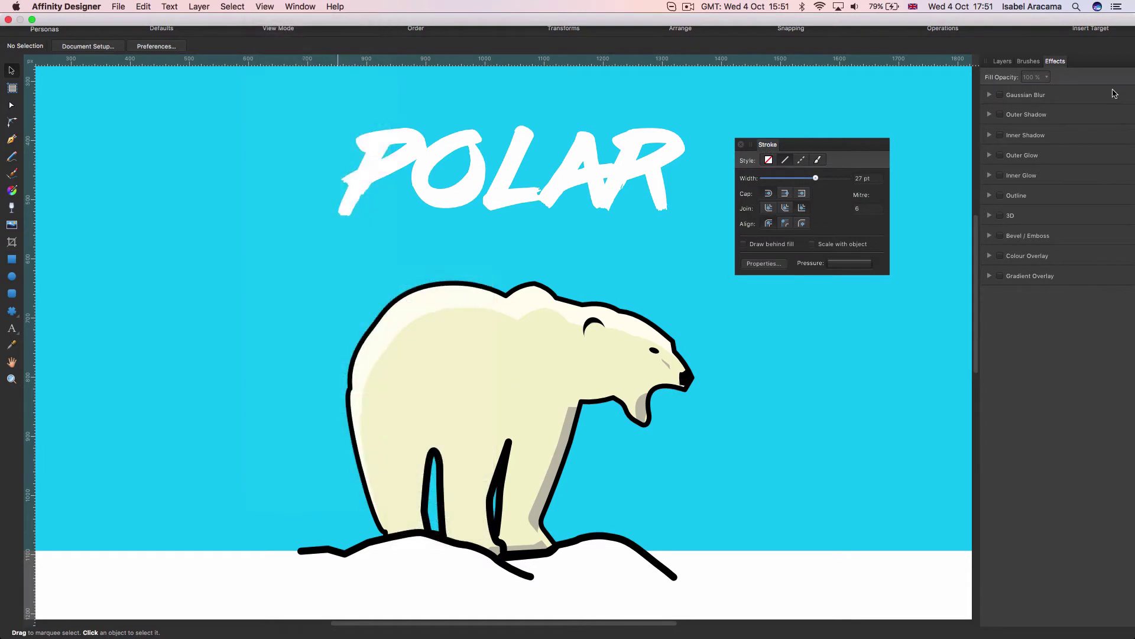
left_click_drag(769, 145, 1071, 66)
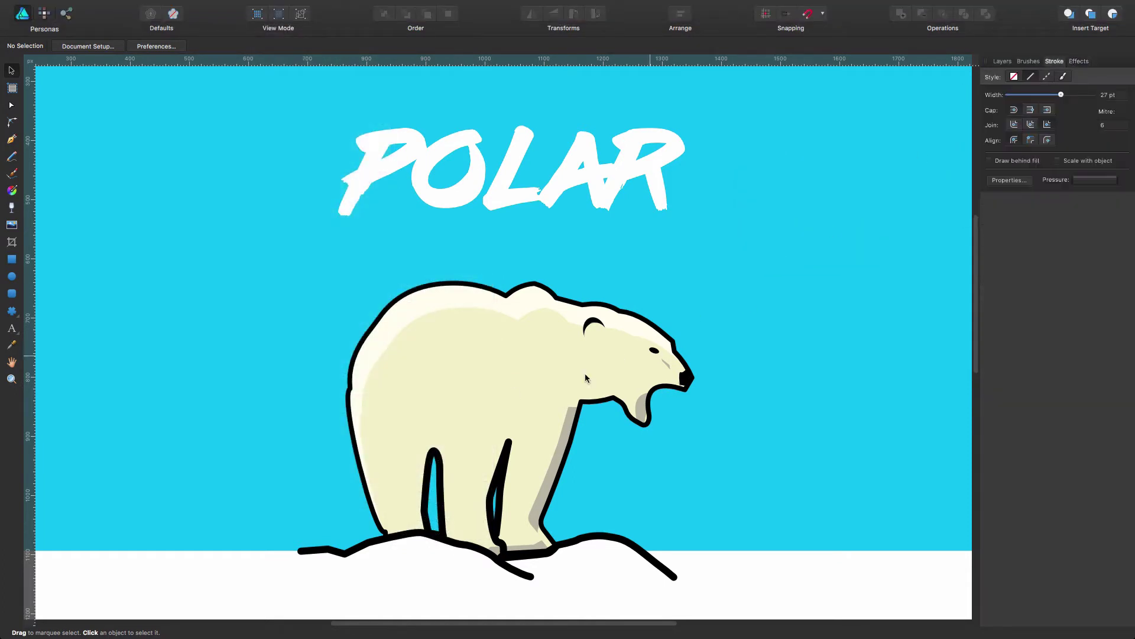
Pen an S-shaped test curve in the empty sky, check its stroke, then undo it.
left_click(11, 139)
left_click(132, 229)
left_click_drag(220, 201, 252, 223)
left_click_drag(252, 287, 208, 307)
left_click_drag(136, 318, 119, 351)
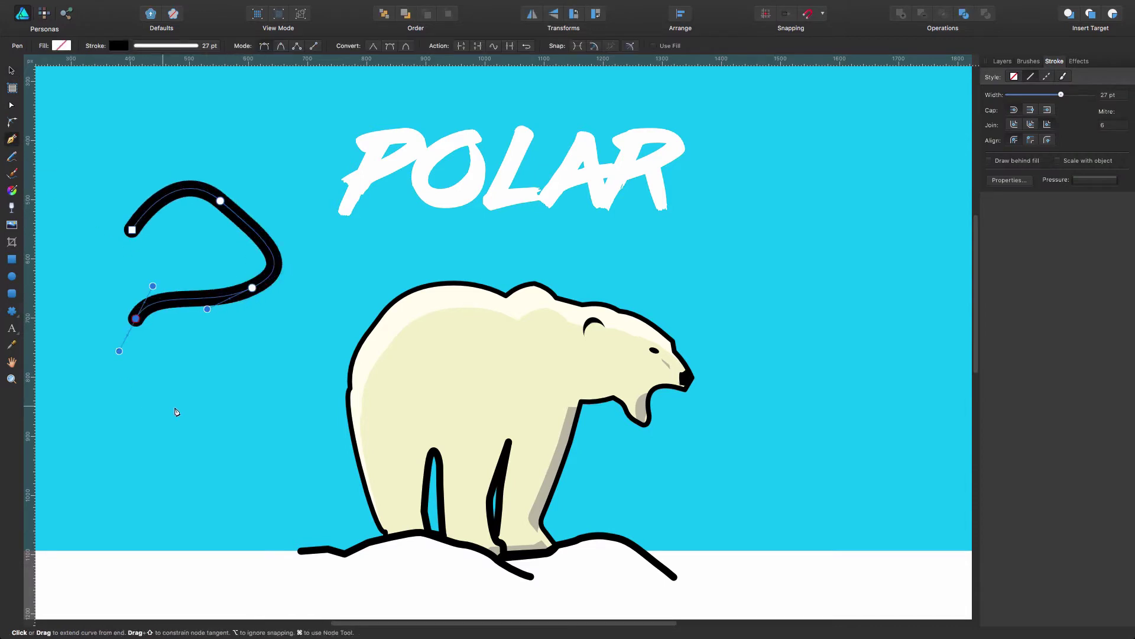
left_click_drag(183, 408, 237, 407)
left_click(177, 45)
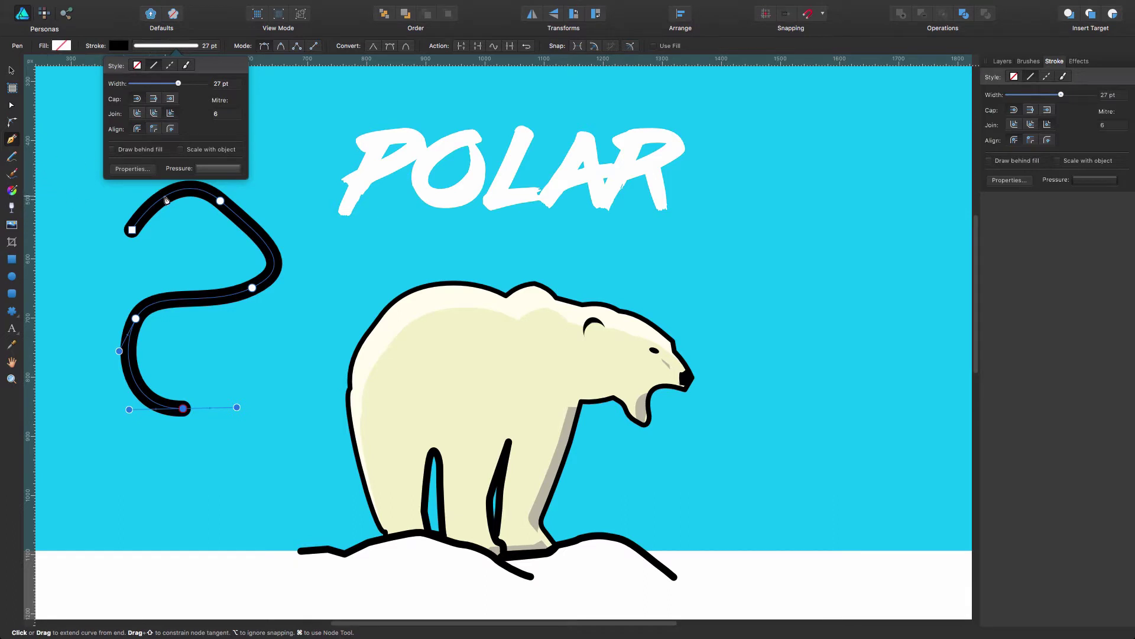
left_click(176, 47)
key("super+z")
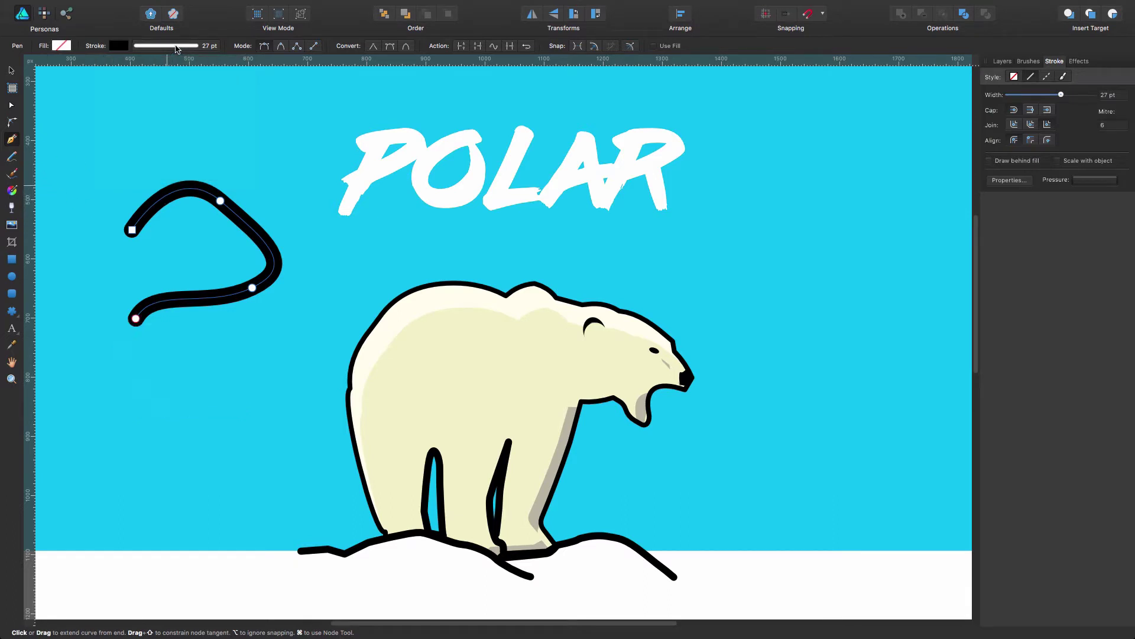
key("super+z")
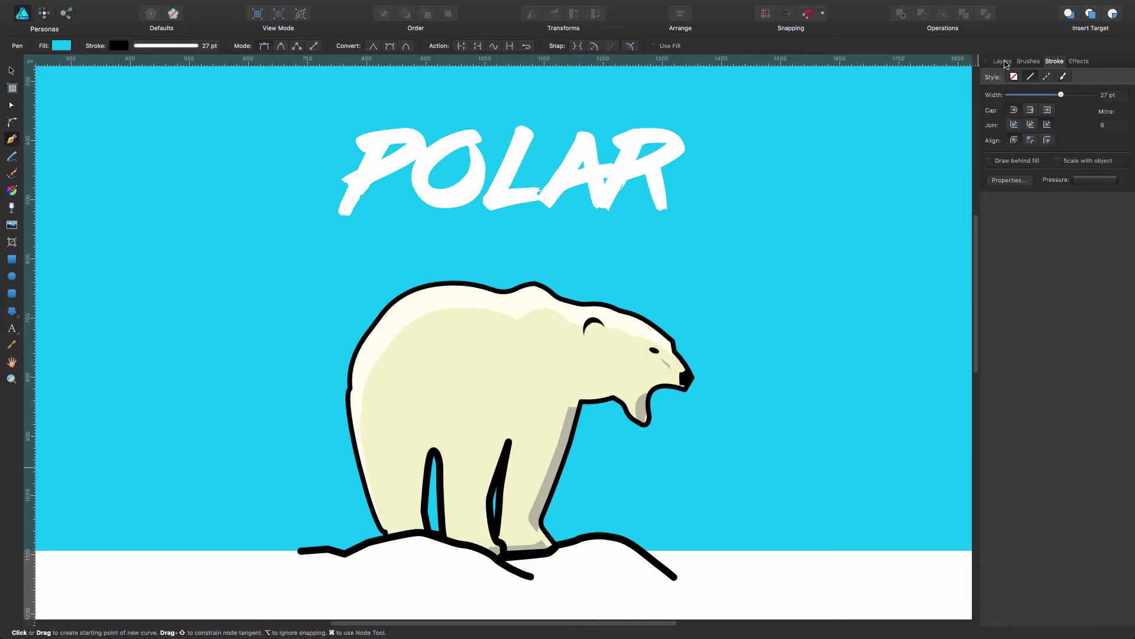
Show the Image layer's reference bear photo and pen a zigzag test curve left of the bear.
left_click(1004, 61)
left_click(1119, 308)
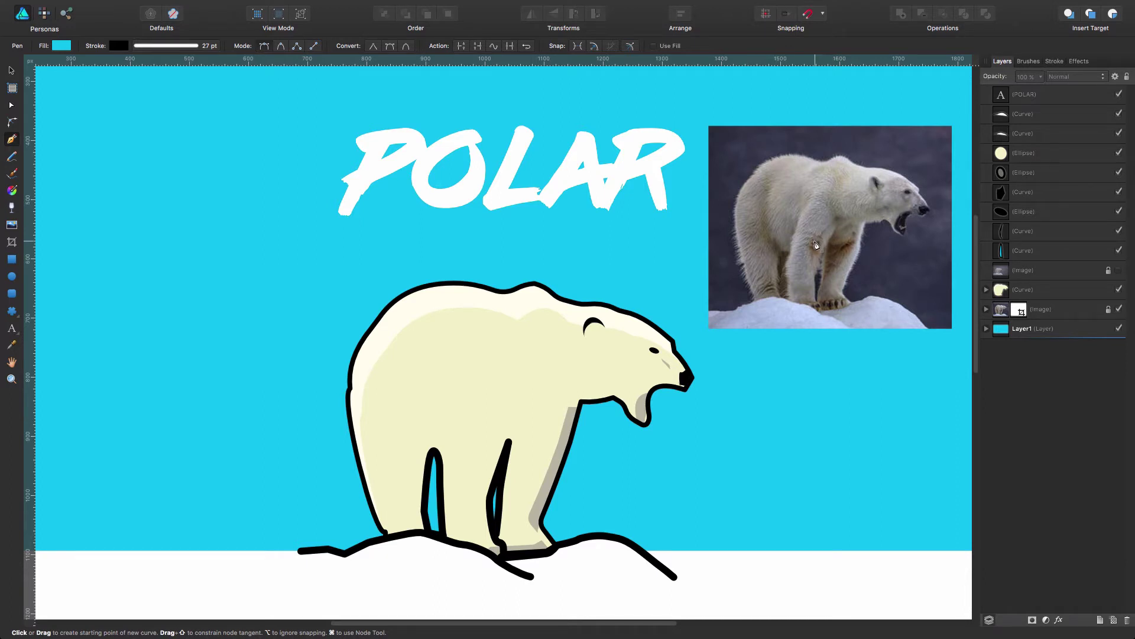
left_click(154, 321)
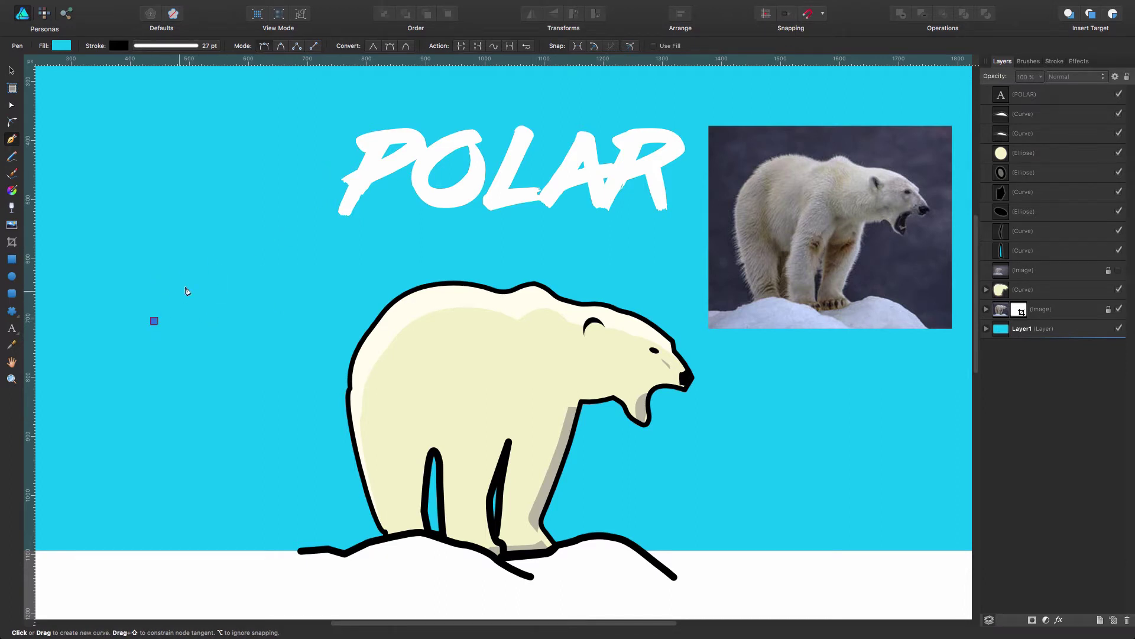
left_click(196, 273)
left_click(222, 333)
left_click(279, 269)
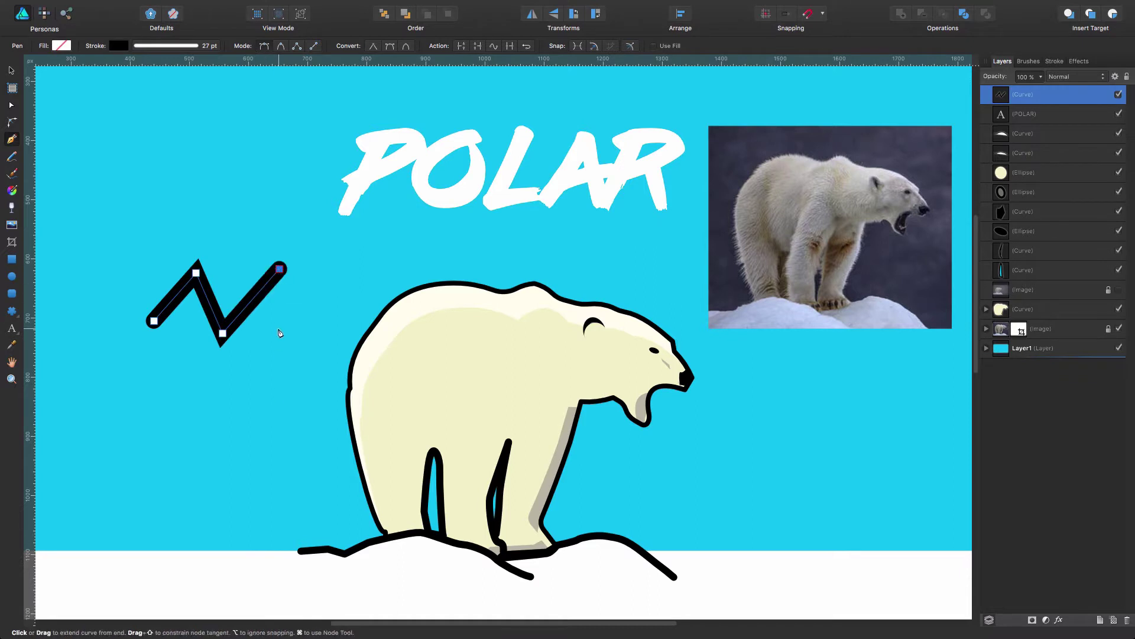
Bend the zigzag's last segment and round its V corner with the Corner Tool.
key("a")
left_click_drag(255, 307, 153, 267)
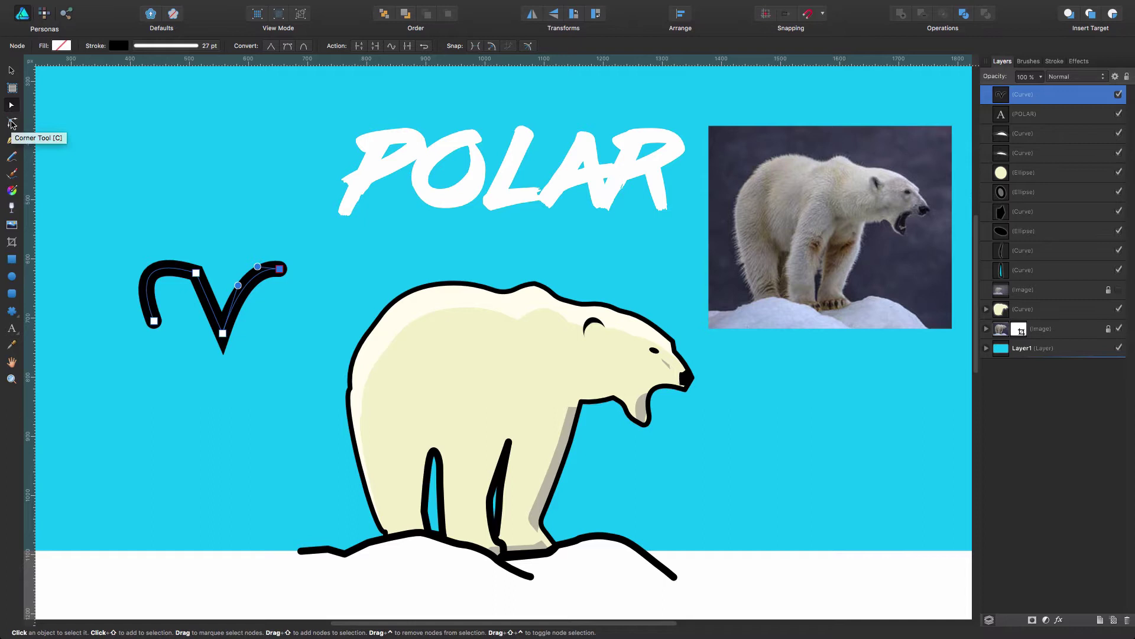
left_click(11, 123)
left_click(197, 273)
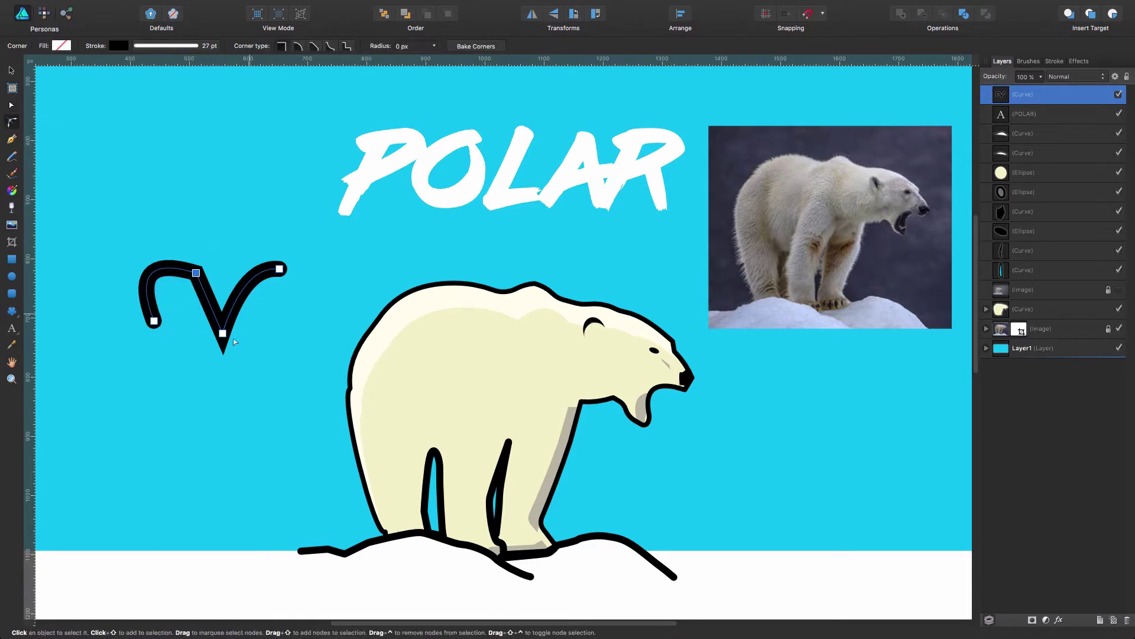
left_click_drag(226, 339, 223, 329)
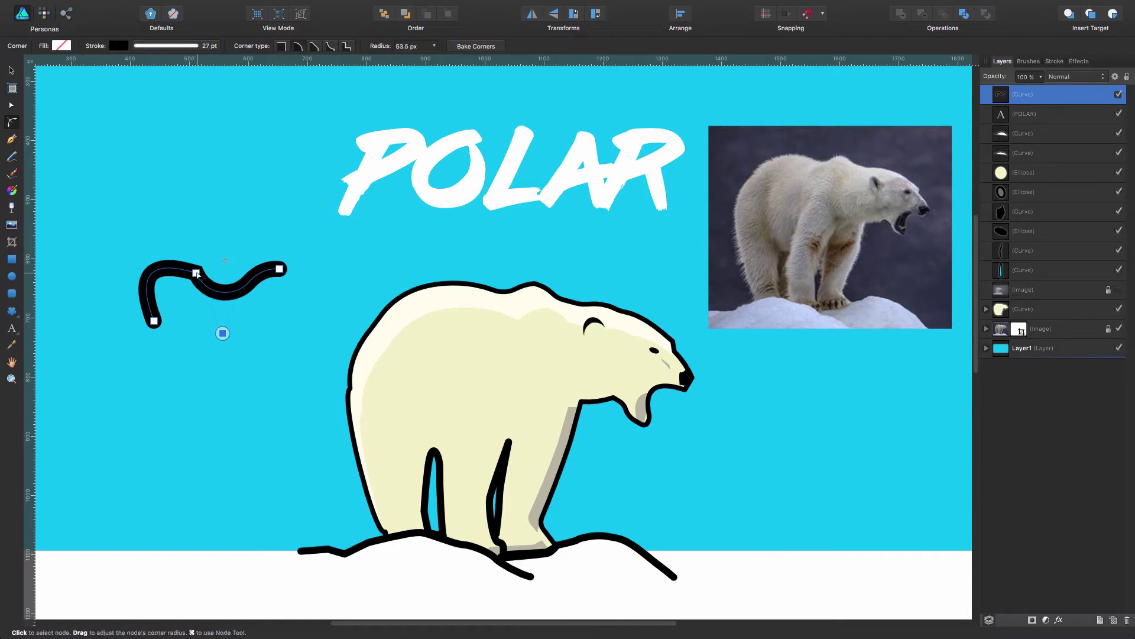
key("a")
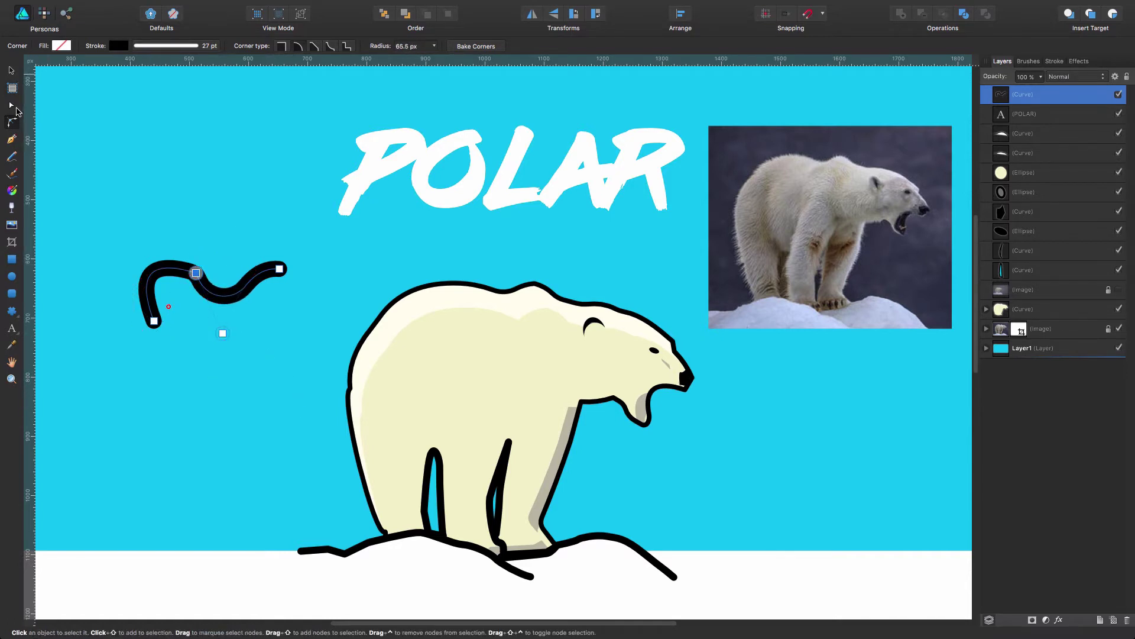
Delete the test squiggle and select the bear's body outline.
left_click(249, 358)
left_click(245, 289)
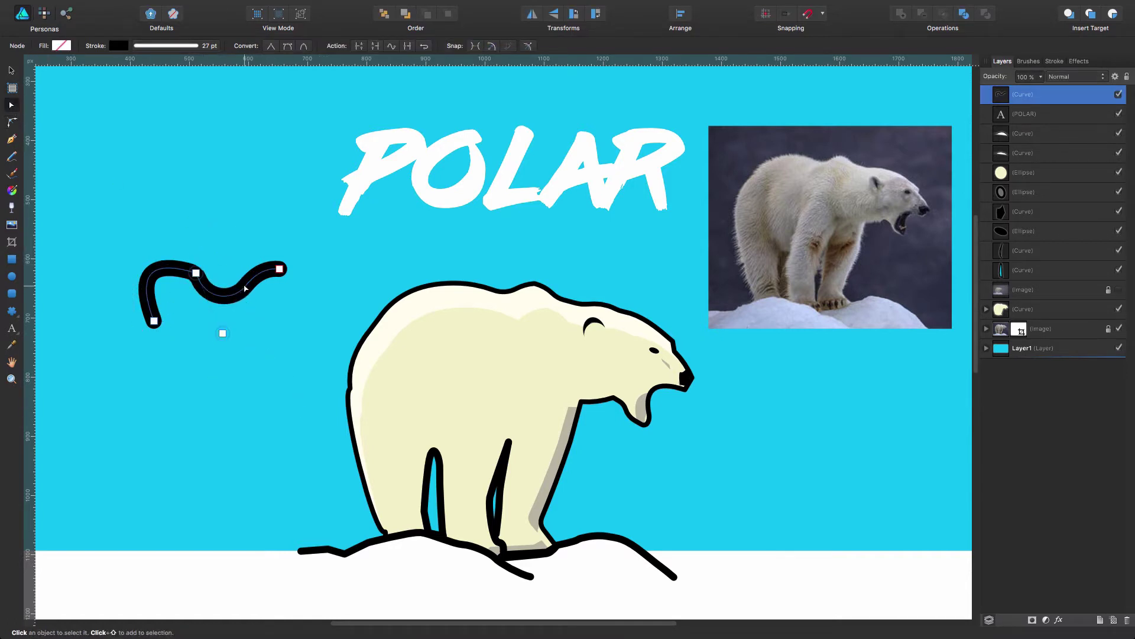
key("Delete")
left_click(570, 304)
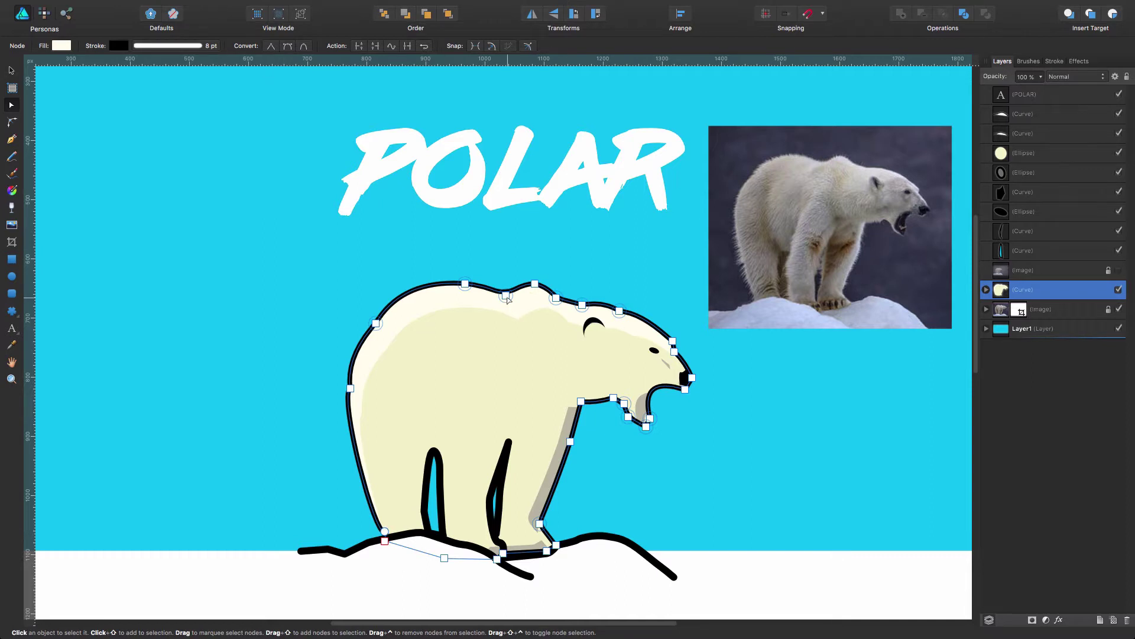
left_click_drag(505, 294, 499, 267)
key("ctrl+z")
left_click(20, 123)
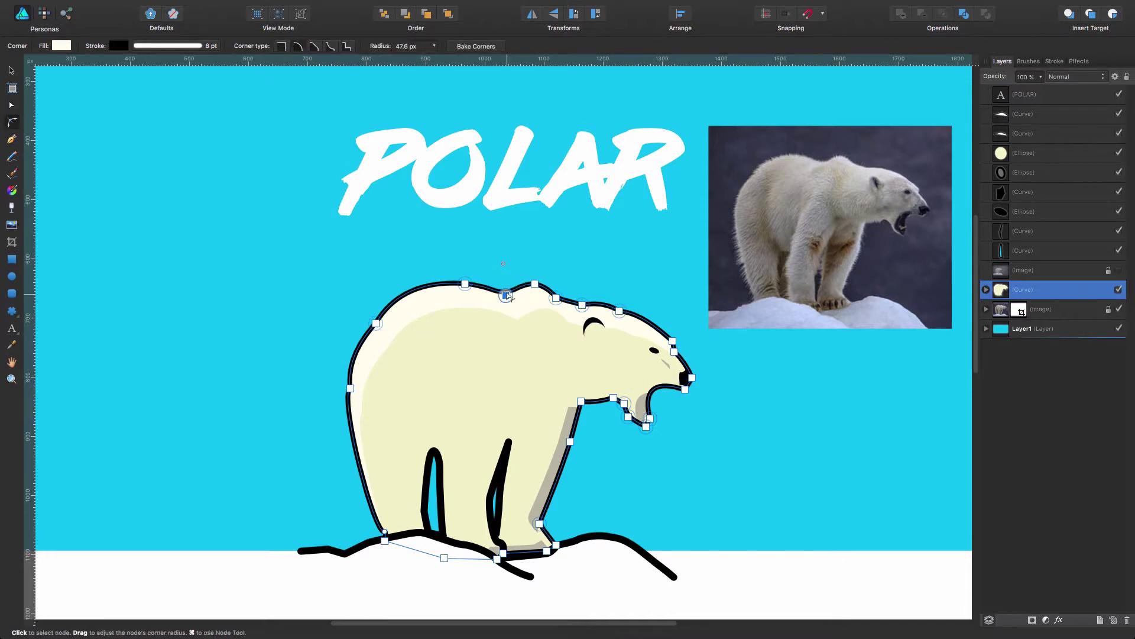
left_click(563, 285)
left_click(582, 306)
left_click(619, 310)
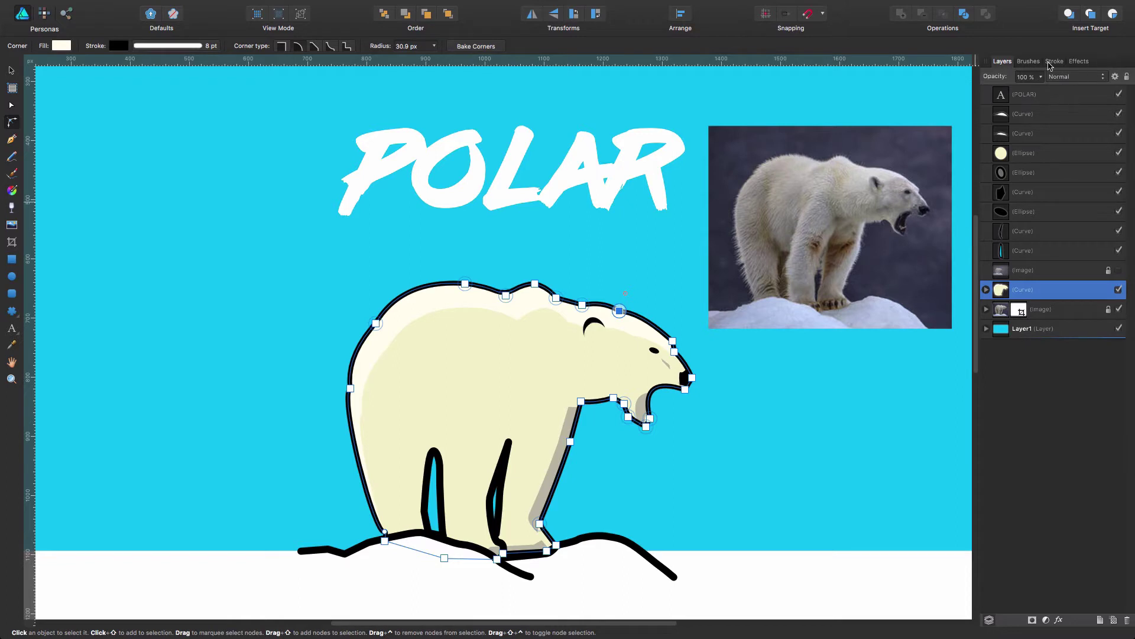
left_click(1054, 61)
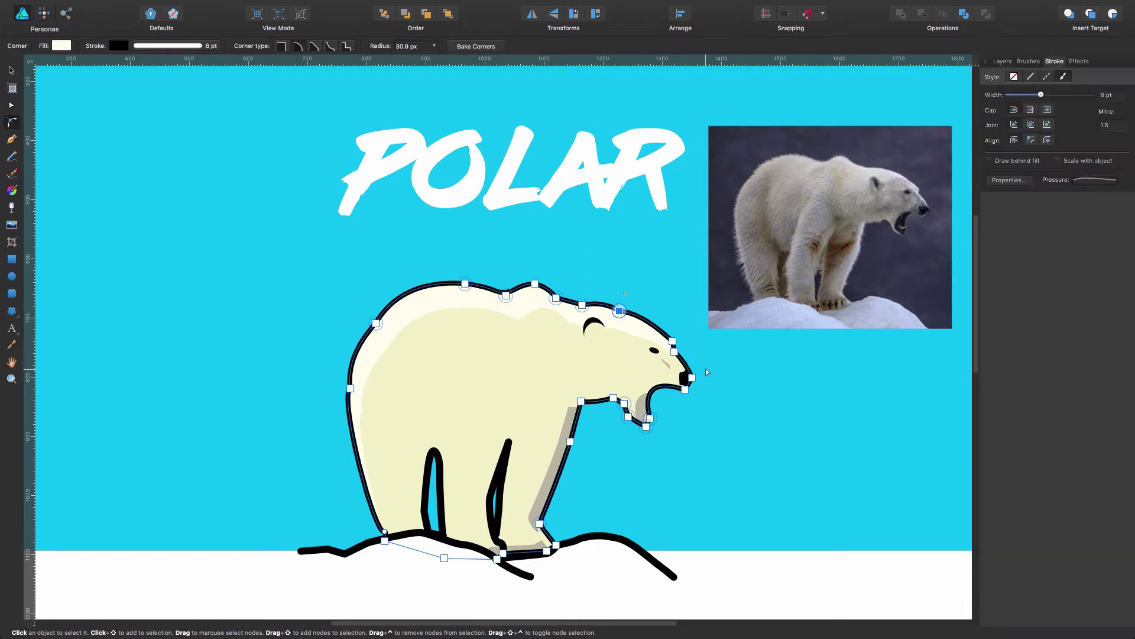
key("v")
Hide the reference bear photo in Layers and show the stroke settings.
left_click(1002, 62)
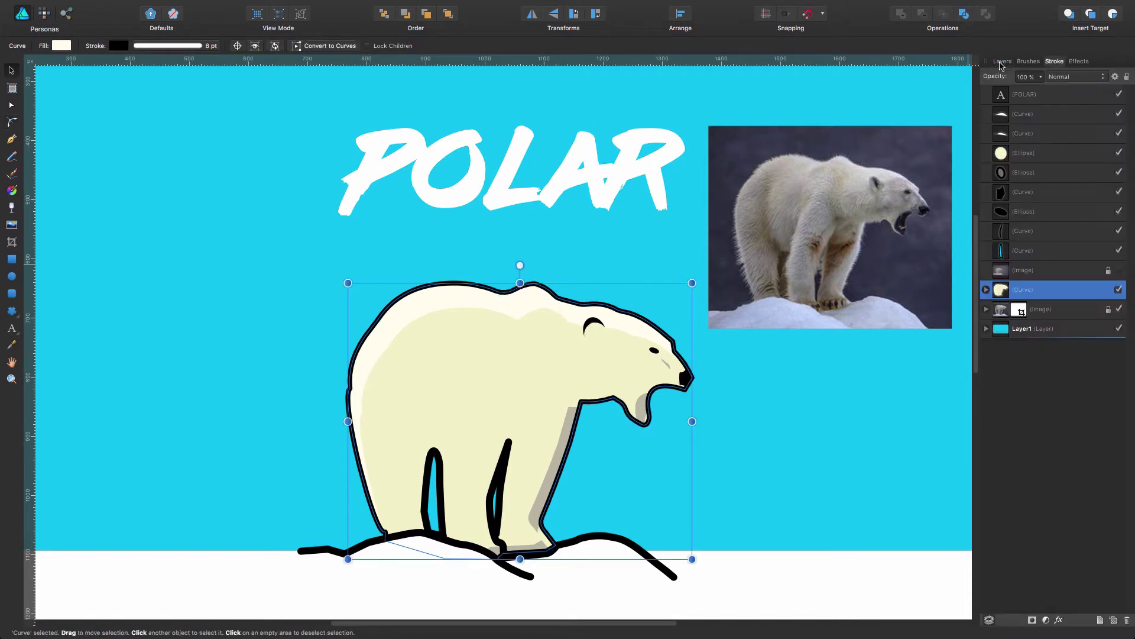
left_click(1118, 309)
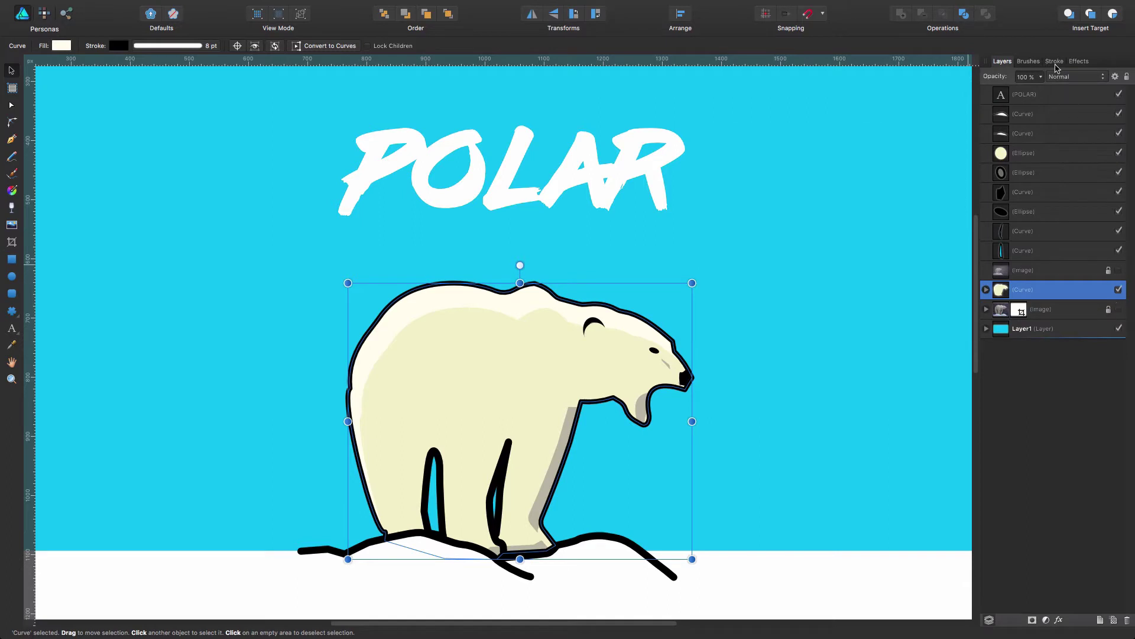
left_click(1055, 62)
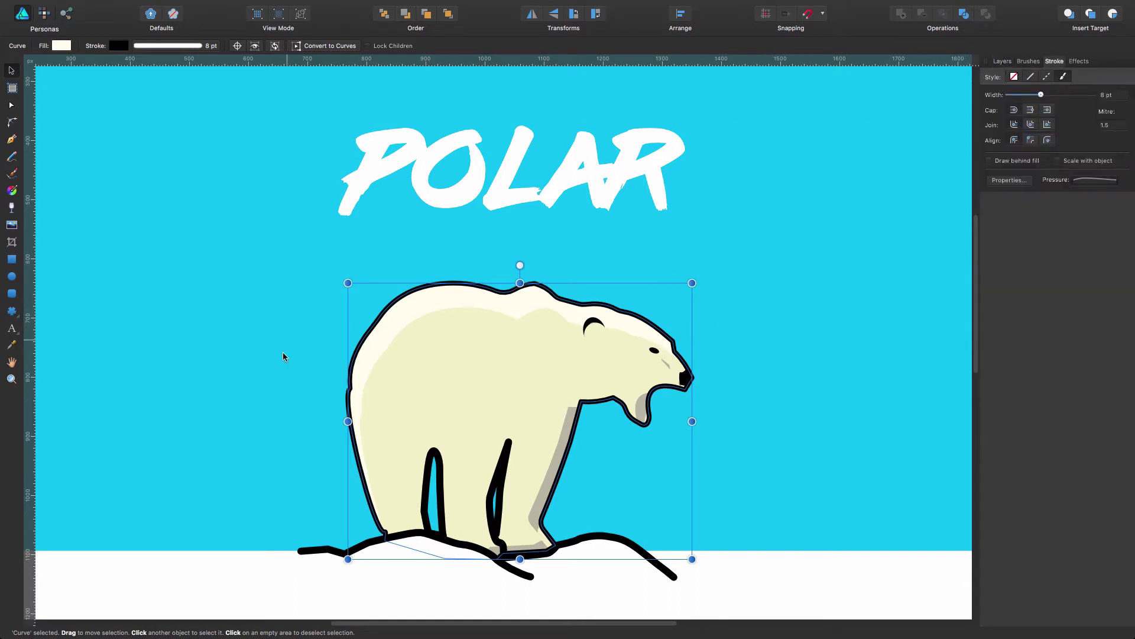
left_click(719, 372)
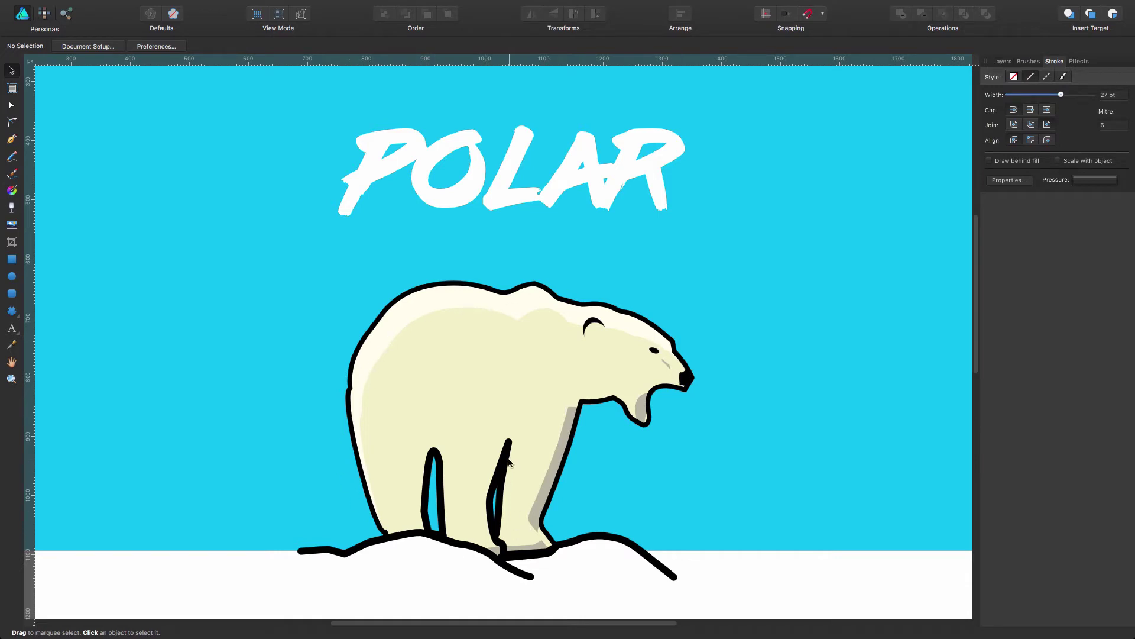
Thicken the bear's body outline stroke from 8 pt to 12 pt.
left_click(442, 473)
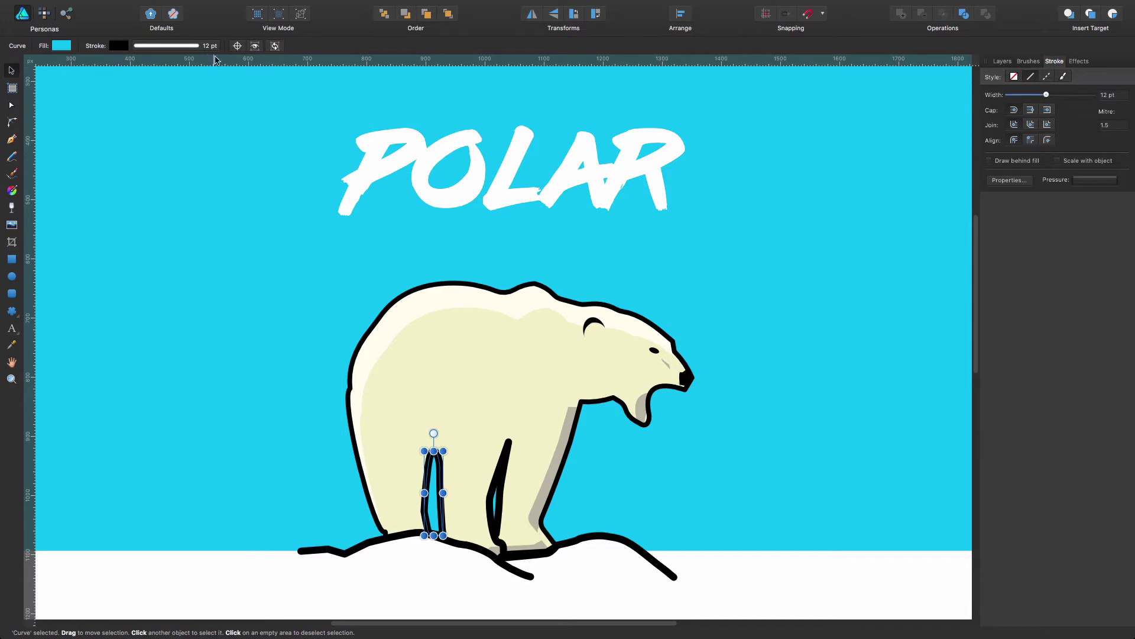
left_click(463, 284)
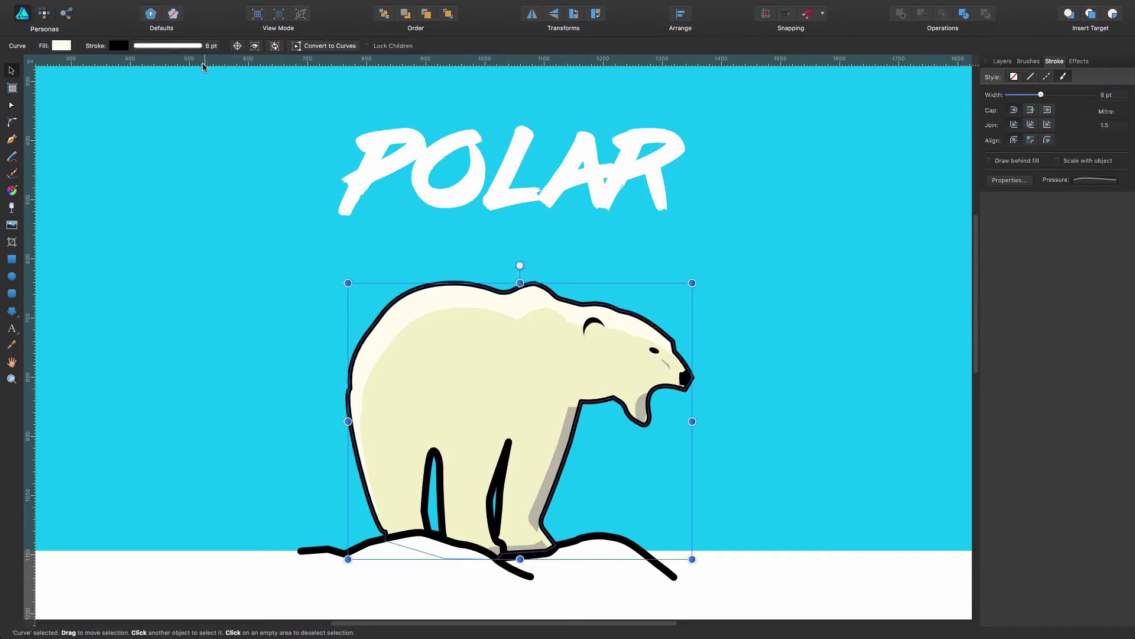
left_click(211, 50)
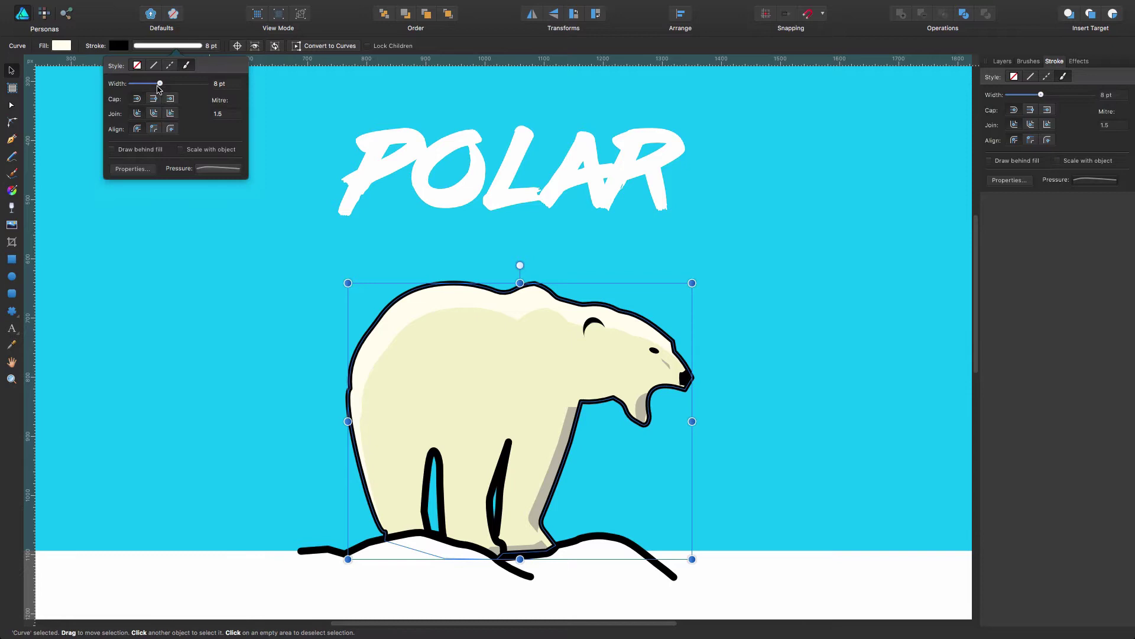
left_click_drag(159, 84, 167, 84)
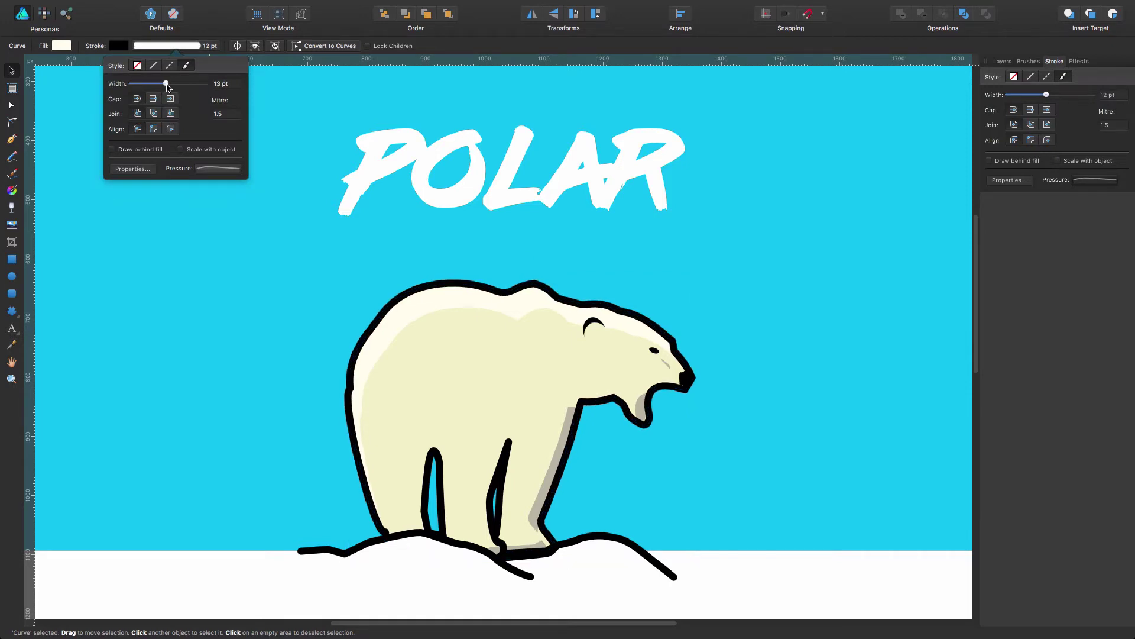
left_click(762, 457)
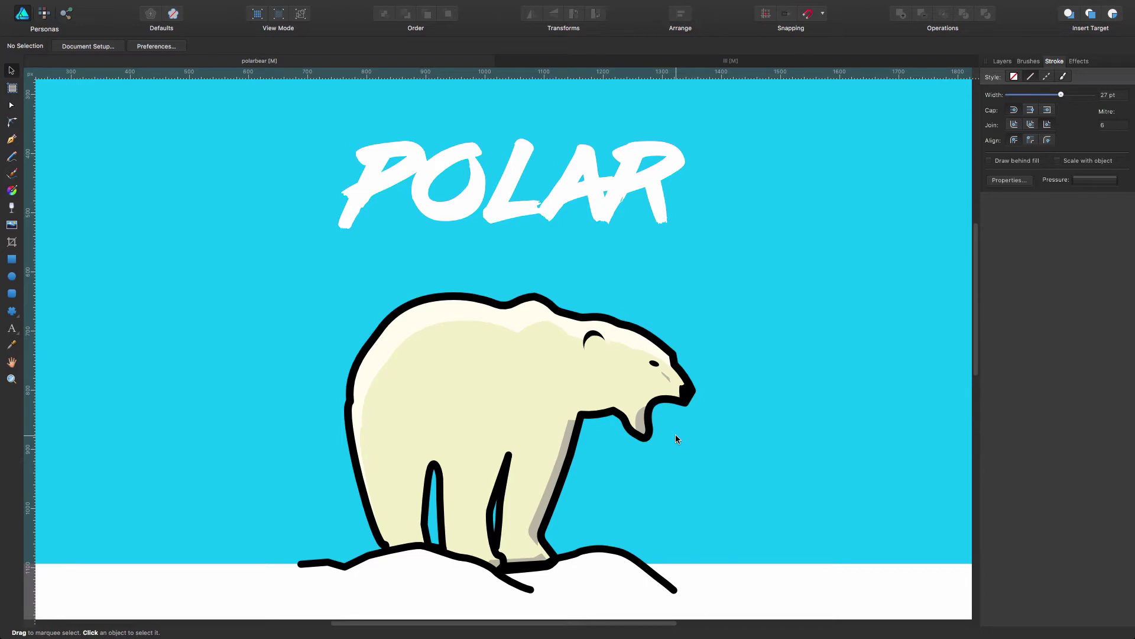
Select the snow-ground stroke under the bear and show its flat pressure graph.
double_click(670, 405)
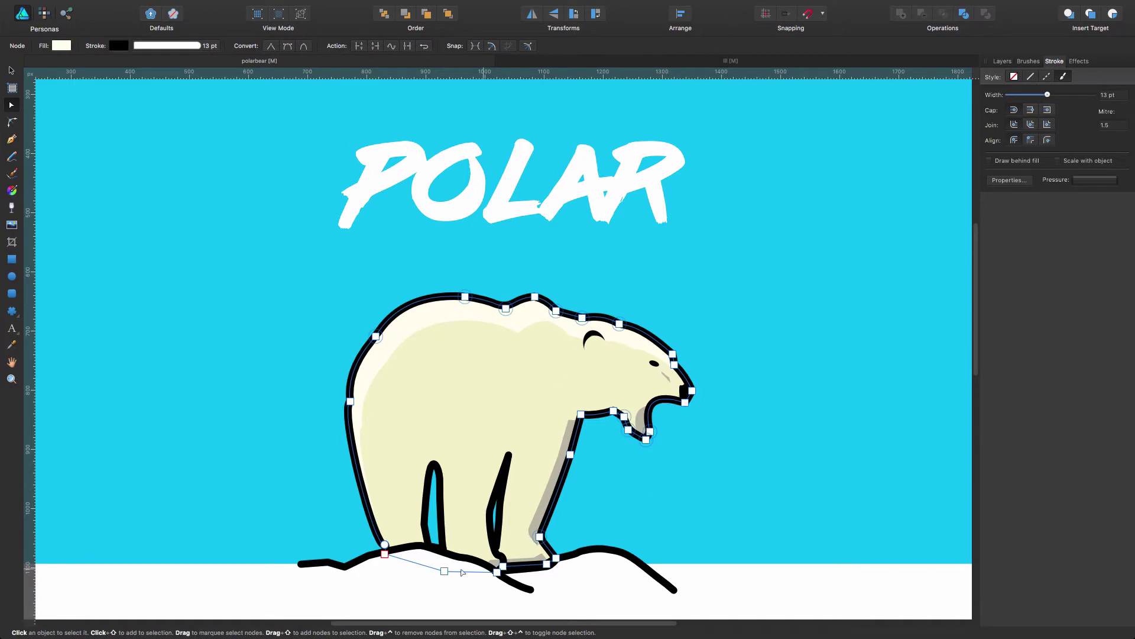
left_click(524, 588)
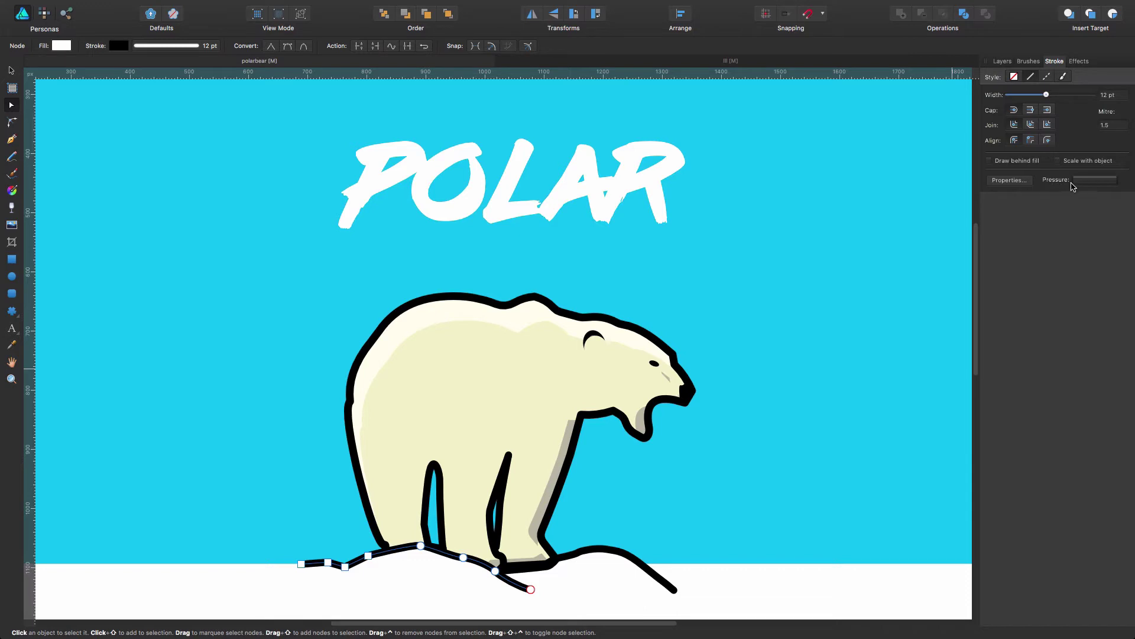
left_click(1093, 180)
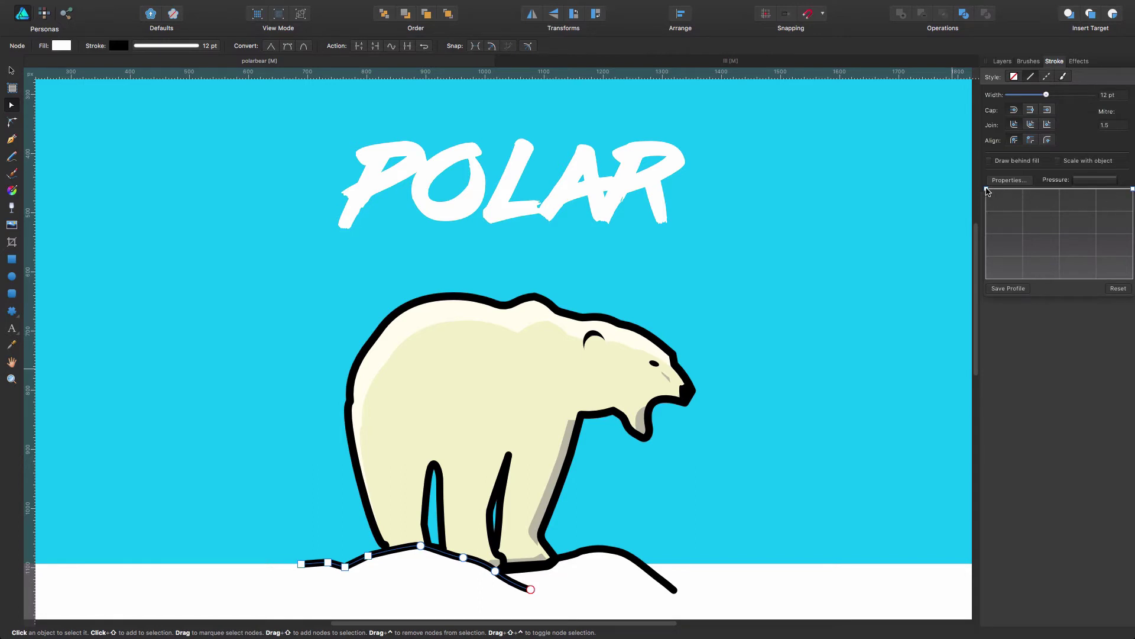
Shape the snow line's pressure graph: thin start, full-pressure end, dips in the middle and near the end.
left_click_drag(987, 190, 987, 248)
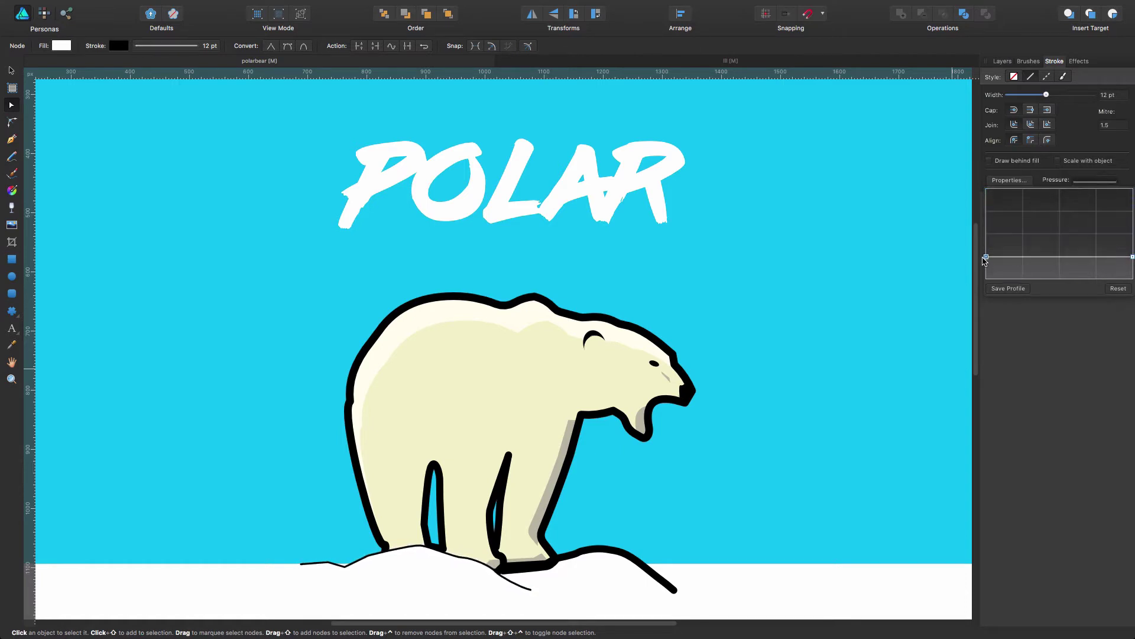
mouse_move(985, 260)
left_mouse_down()
mouse_move(985, 205)
mouse_move(980, 257)
mouse_move(991, 217)
mouse_move(982, 263)
mouse_move(986, 209)
mouse_move(986, 265)
mouse_move(978, 189)
left_mouse_up()
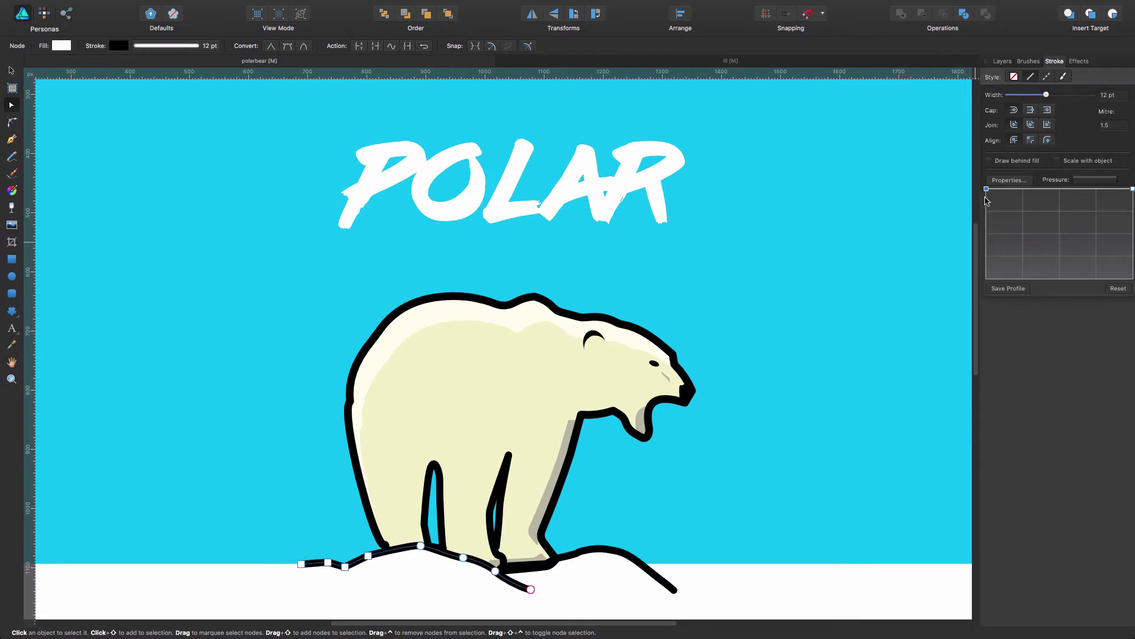
mouse_move(989, 201)
left_mouse_down()
mouse_move(988, 273)
mouse_move(988, 244)
left_mouse_up()
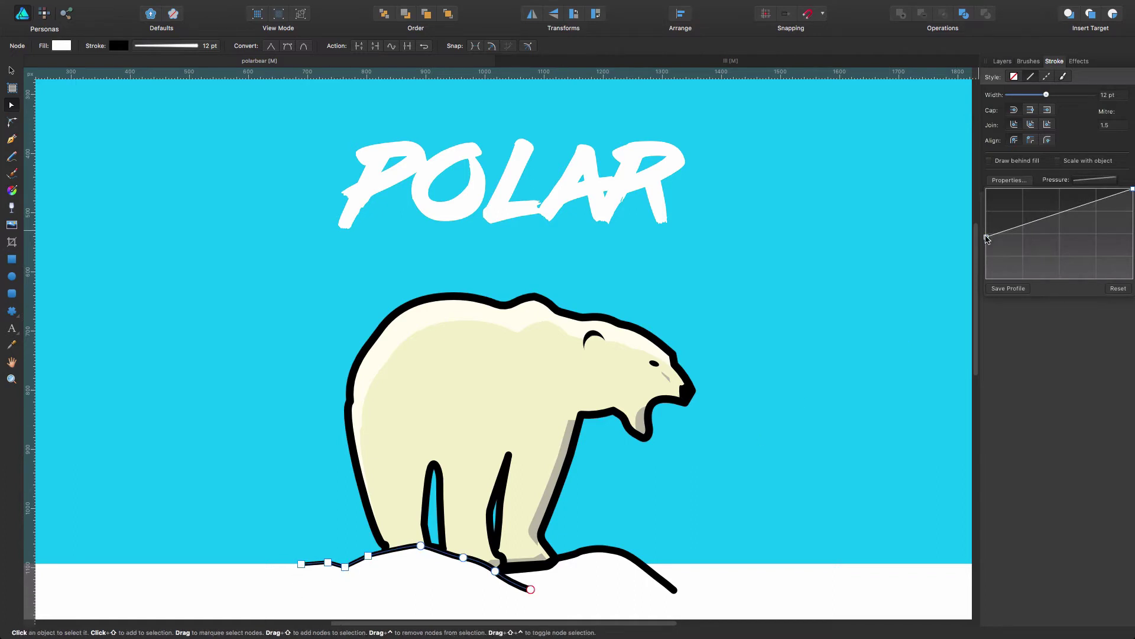
mouse_move(987, 238)
left_mouse_down()
mouse_move(987, 271)
mouse_move(990, 243)
mouse_move(986, 269)
mouse_move(987, 242)
mouse_move(970, 278)
mouse_move(1013, 269)
left_mouse_up()
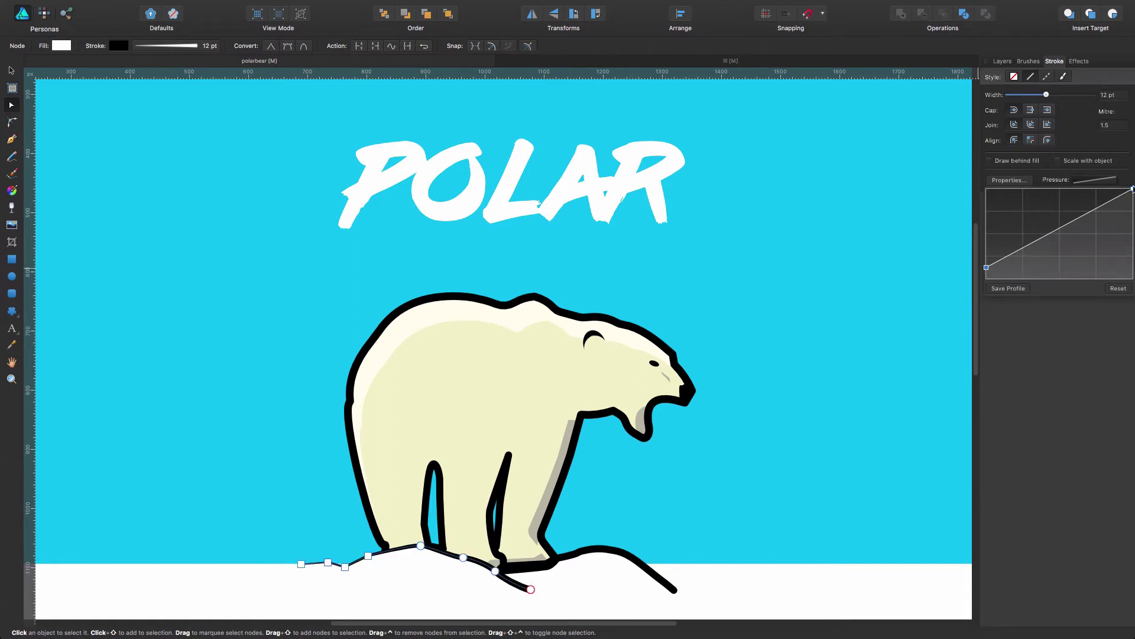
mouse_move(1132, 188)
left_mouse_down()
mouse_move(1133, 239)
mouse_move(1133, 189)
left_mouse_up()
mouse_move(1087, 217)
left_mouse_down()
mouse_move(1087, 250)
mouse_move(1092, 236)
mouse_move(1062, 232)
mouse_move(1071, 217)
mouse_move(1035, 214)
mouse_move(1032, 253)
mouse_move(1029, 199)
mouse_move(1029, 243)
mouse_move(1058, 224)
mouse_move(1023, 255)
mouse_move(1047, 234)
left_mouse_up()
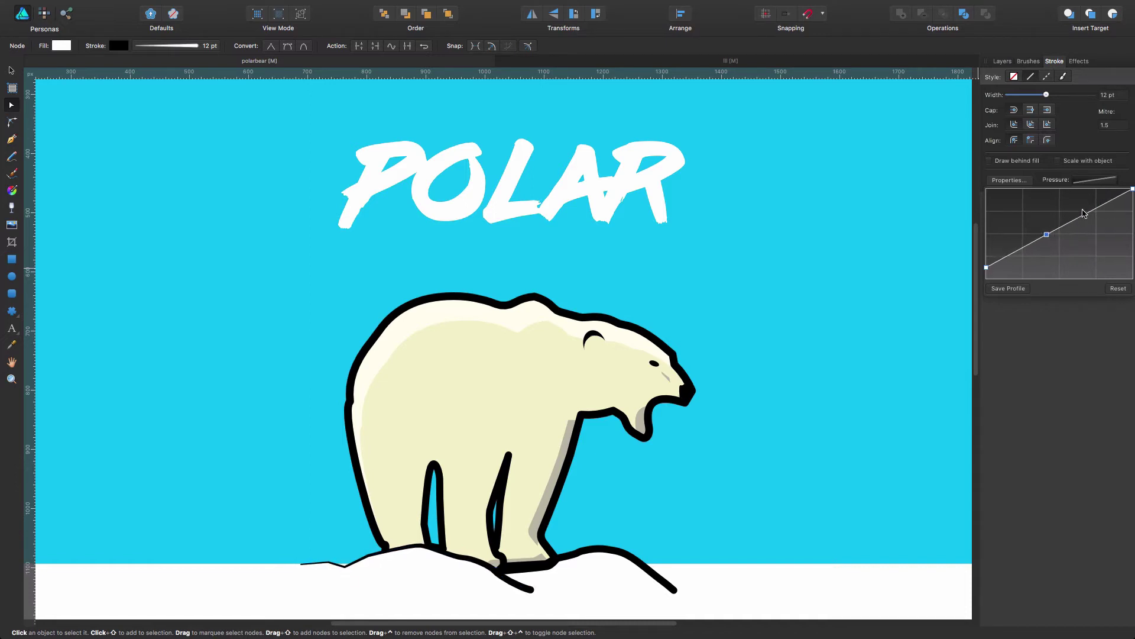
mouse_move(1098, 208)
left_mouse_down()
mouse_move(1092, 264)
mouse_move(1091, 240)
left_mouse_up()
mouse_move(1014, 254)
left_mouse_down()
mouse_move(1008, 272)
mouse_move(1004, 261)
left_mouse_up()
Paste the snow line's 12 pt pressure-tapered style onto the bear outline and check its profile.
left_click(753, 458)
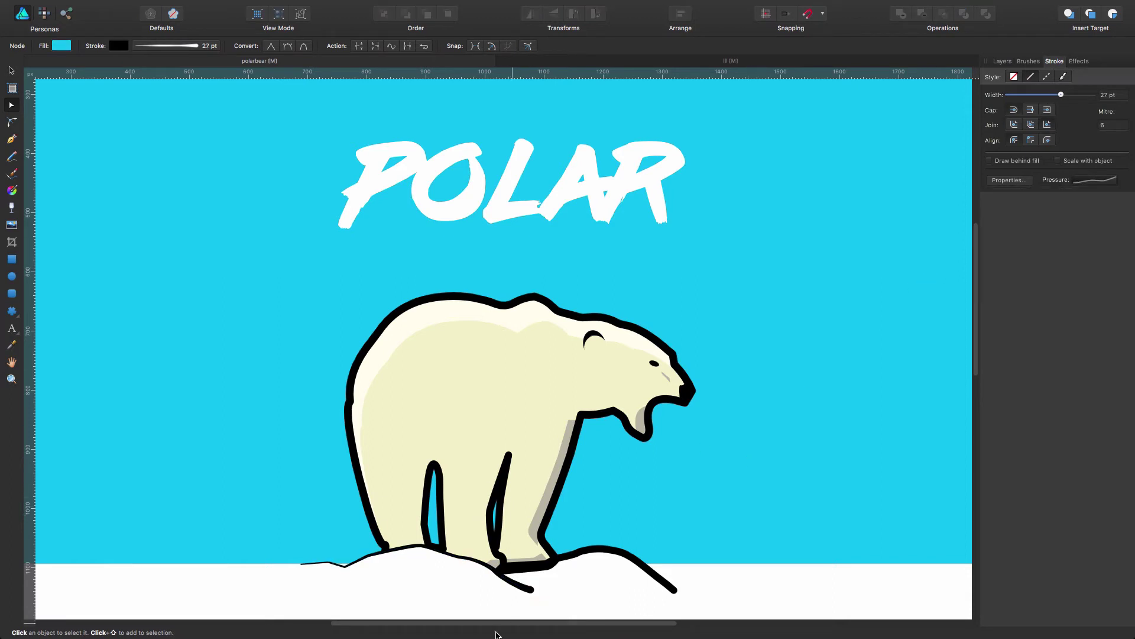
left_click(532, 591)
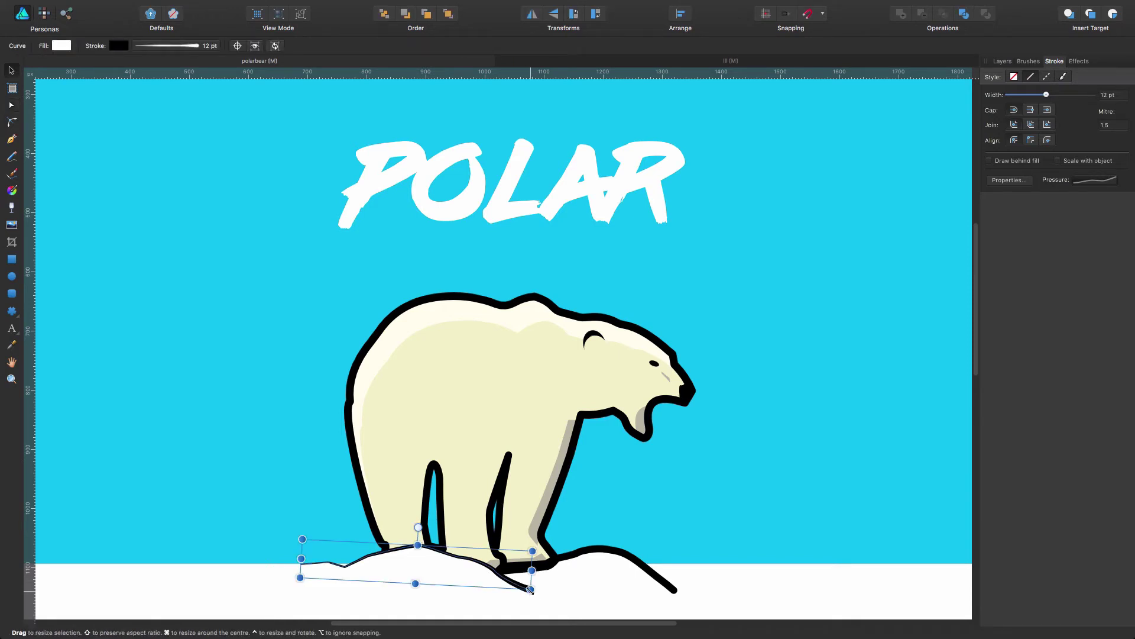
left_click(596, 413)
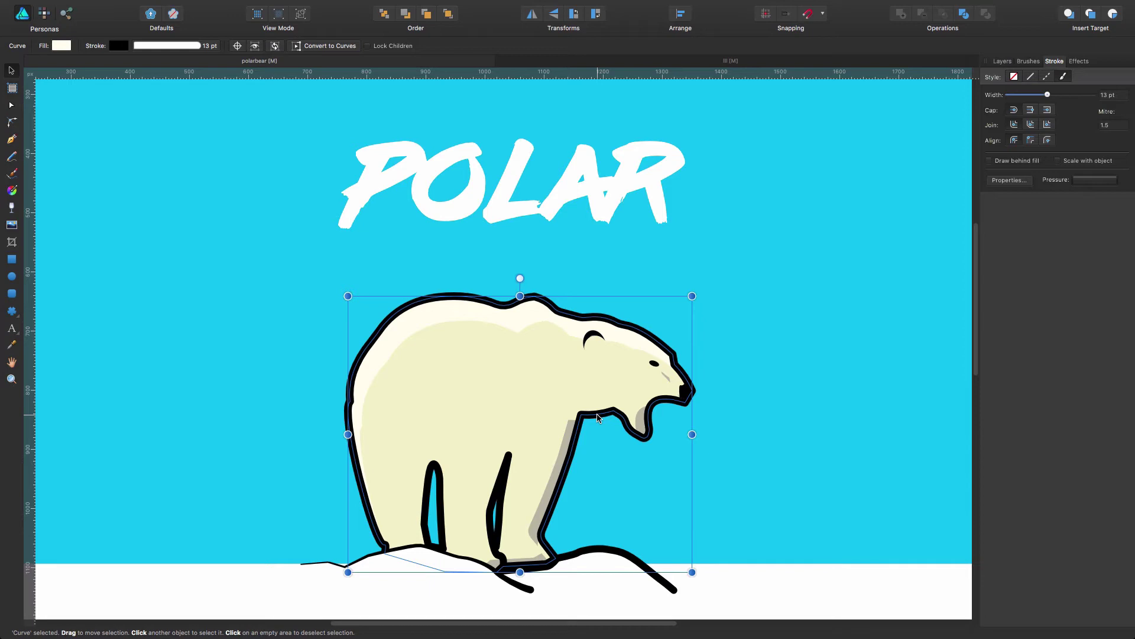
key("ctrl+z")
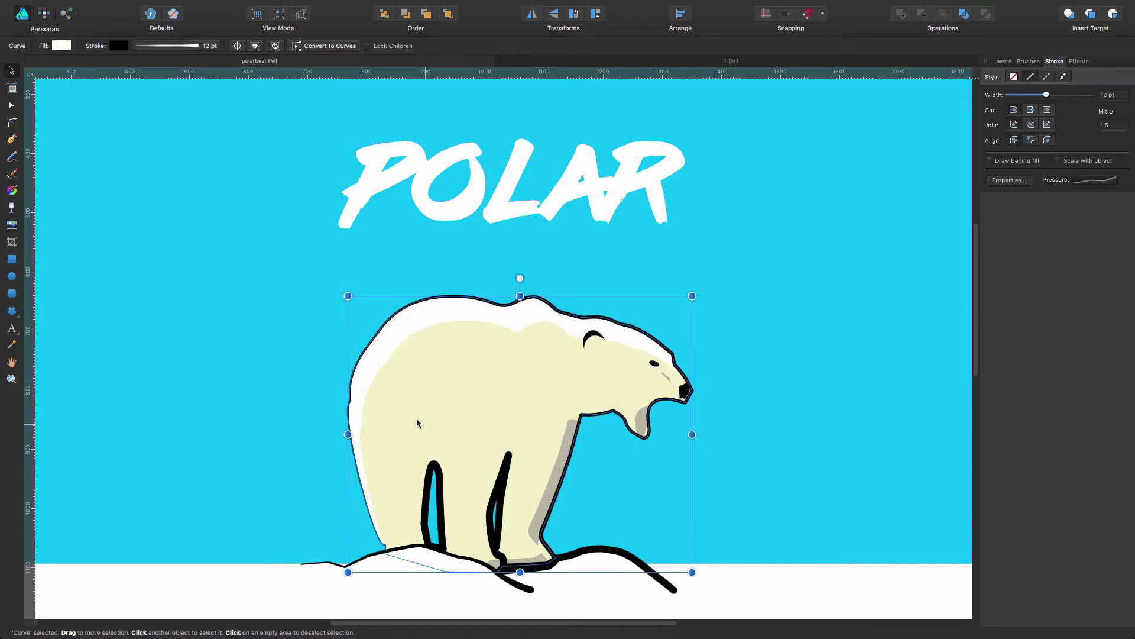
left_click(869, 465)
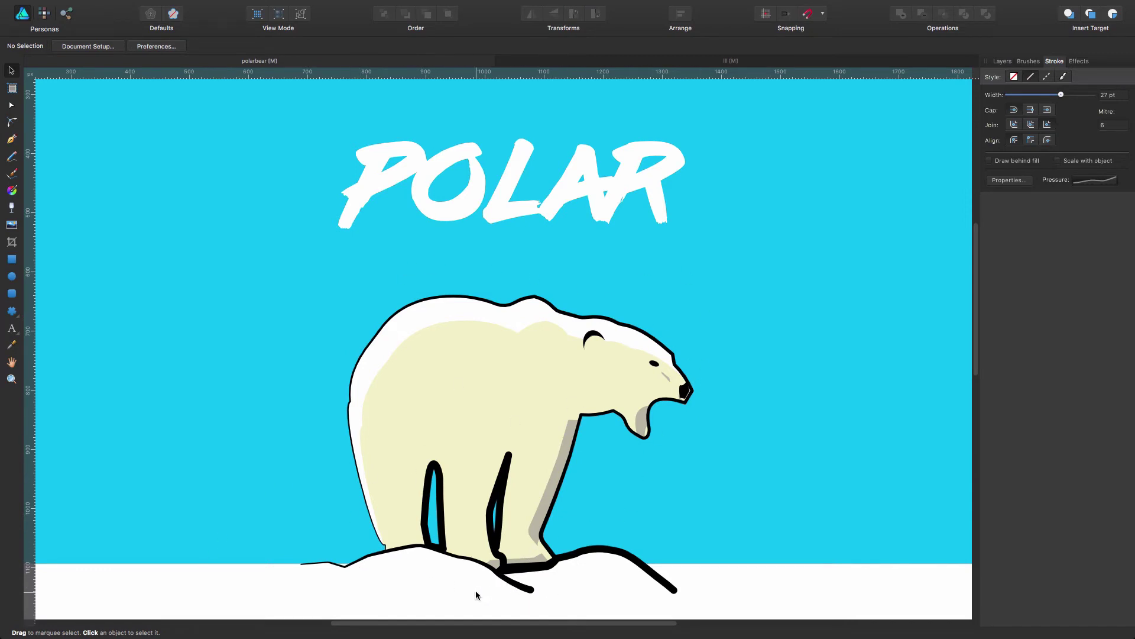
left_click(1087, 181)
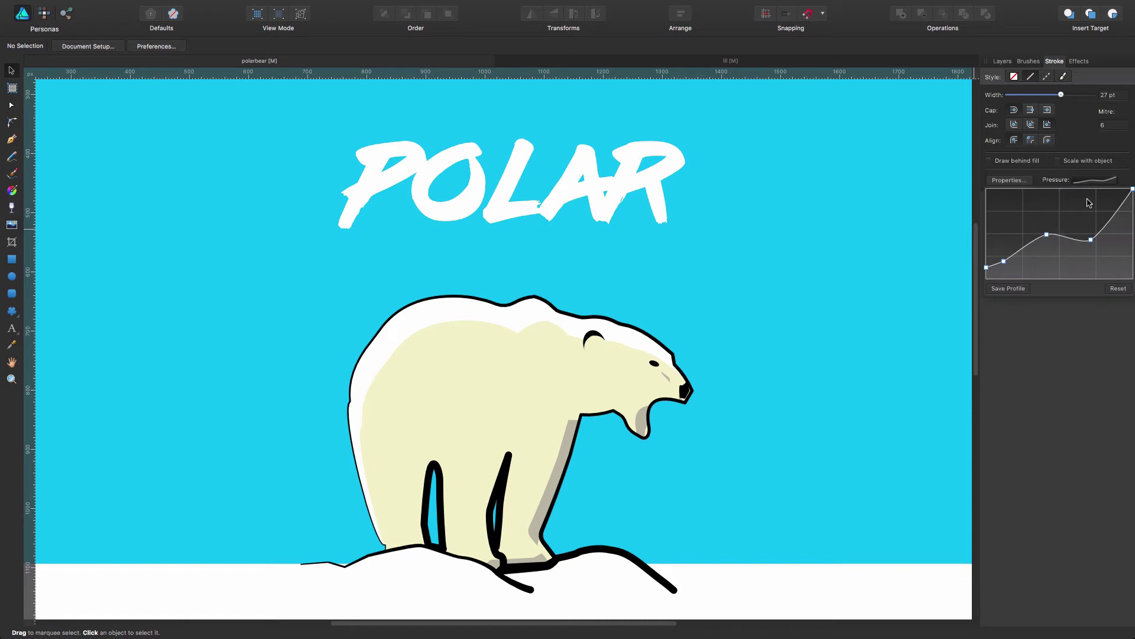
Edit the bear outline's pressure curve: add a point and raise its start to full.
left_click(522, 589)
left_click(1095, 183)
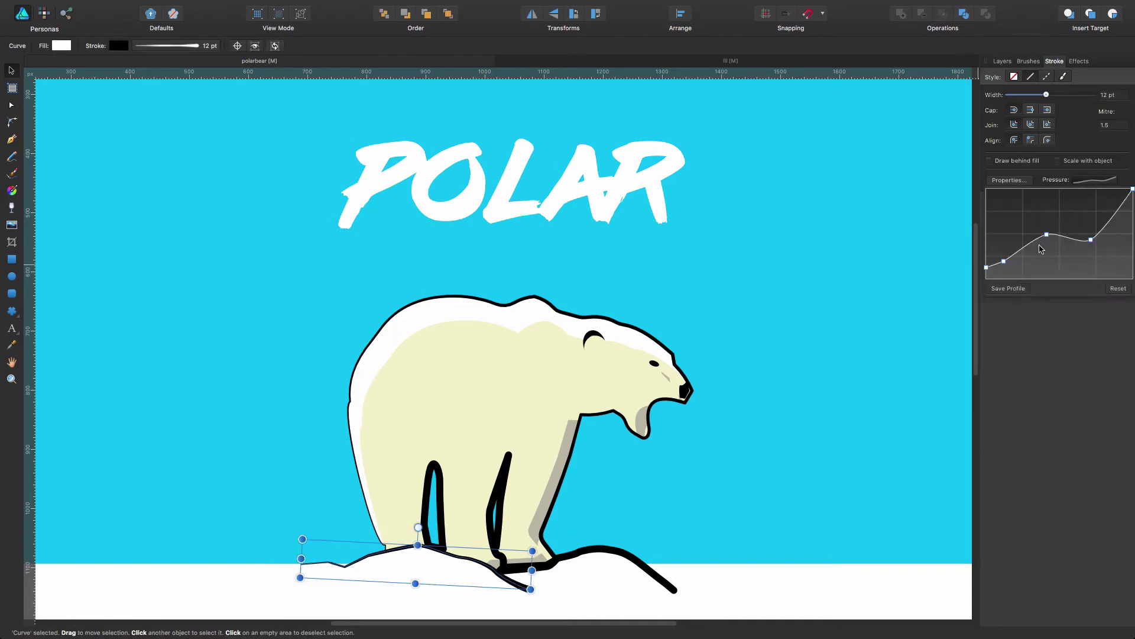
left_click(543, 303)
left_click(1098, 182)
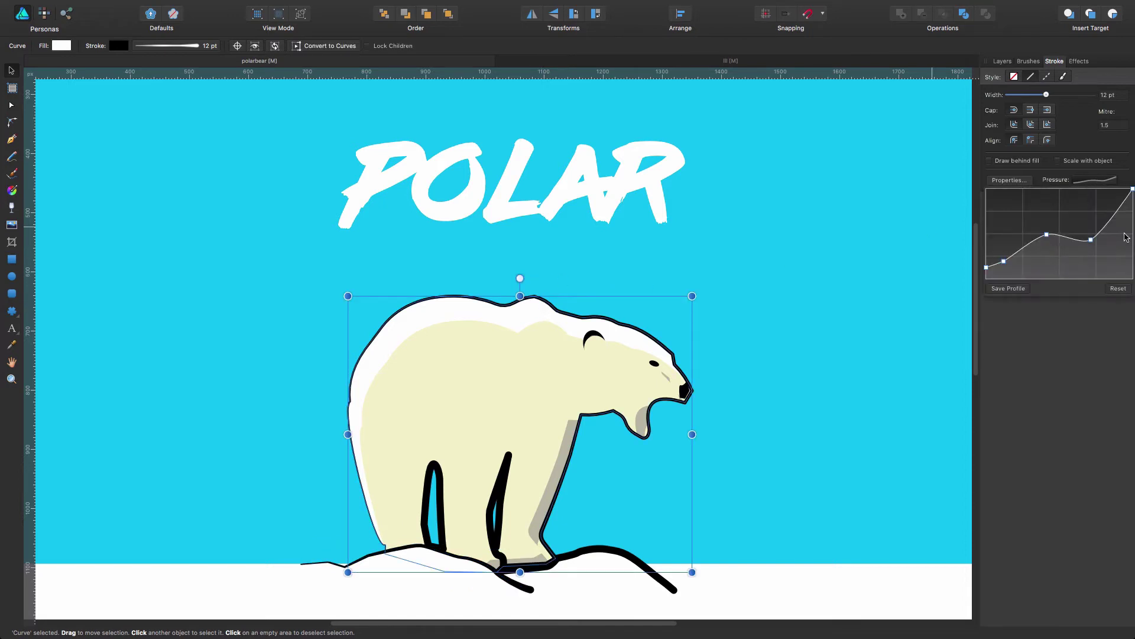
mouse_move(1115, 218)
left_mouse_down()
mouse_move(1106, 260)
mouse_move(1105, 210)
mouse_move(1094, 222)
mouse_move(1092, 202)
left_mouse_up()
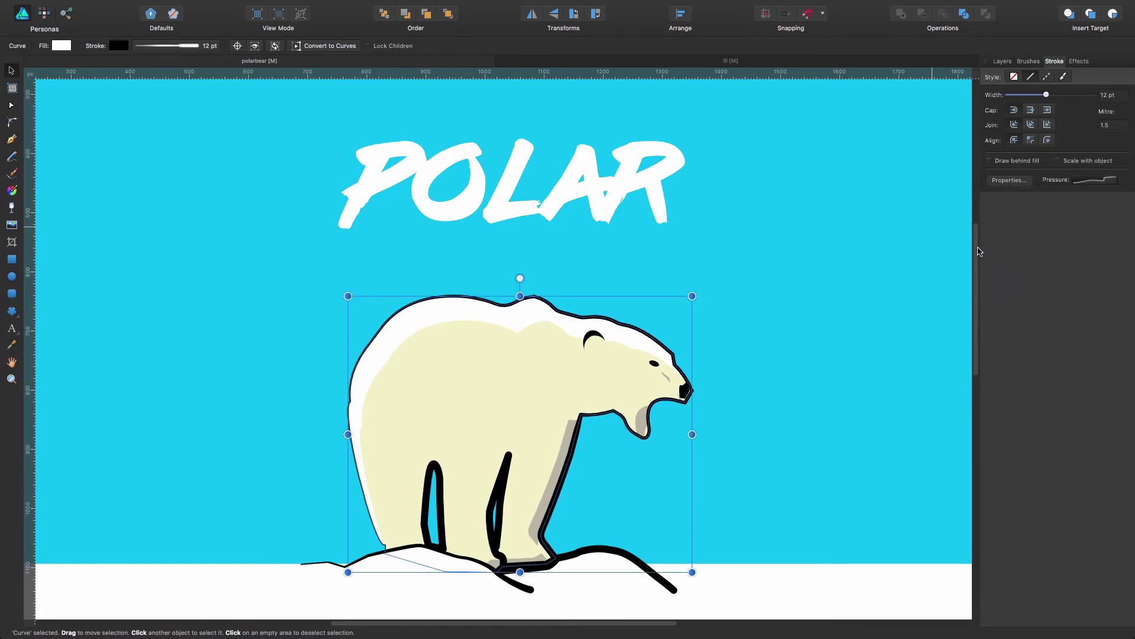
left_click_drag(986, 269, 989, 185)
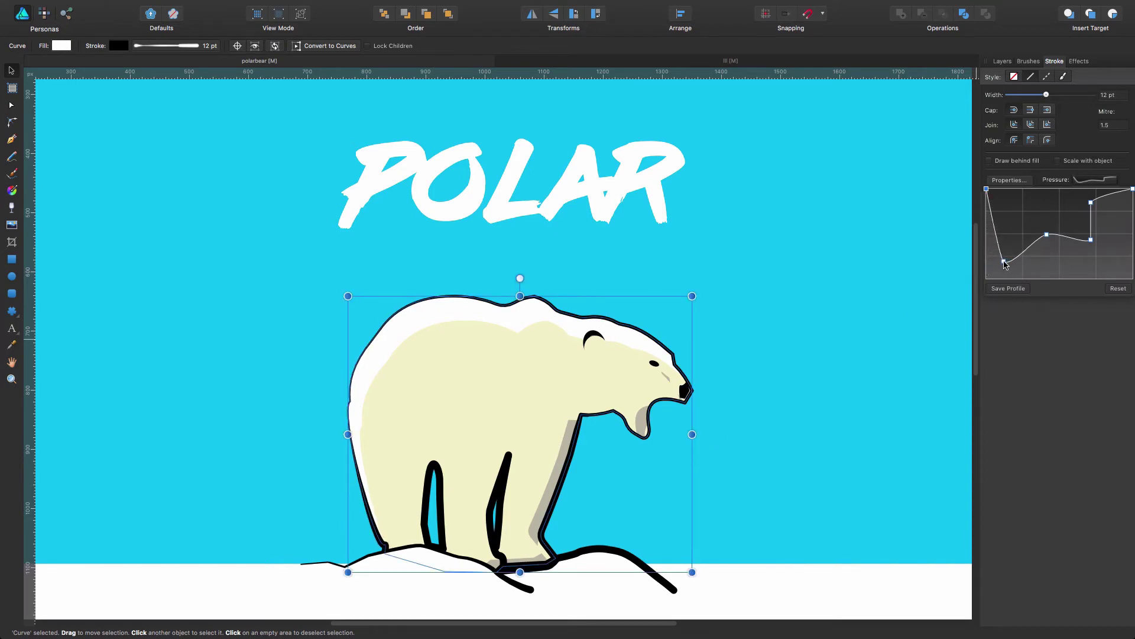
mouse_move(1004, 261)
left_mouse_down()
mouse_move(998, 243)
mouse_move(1048, 228)
mouse_move(1048, 266)
mouse_move(1027, 265)
mouse_move(1043, 261)
left_mouse_up()
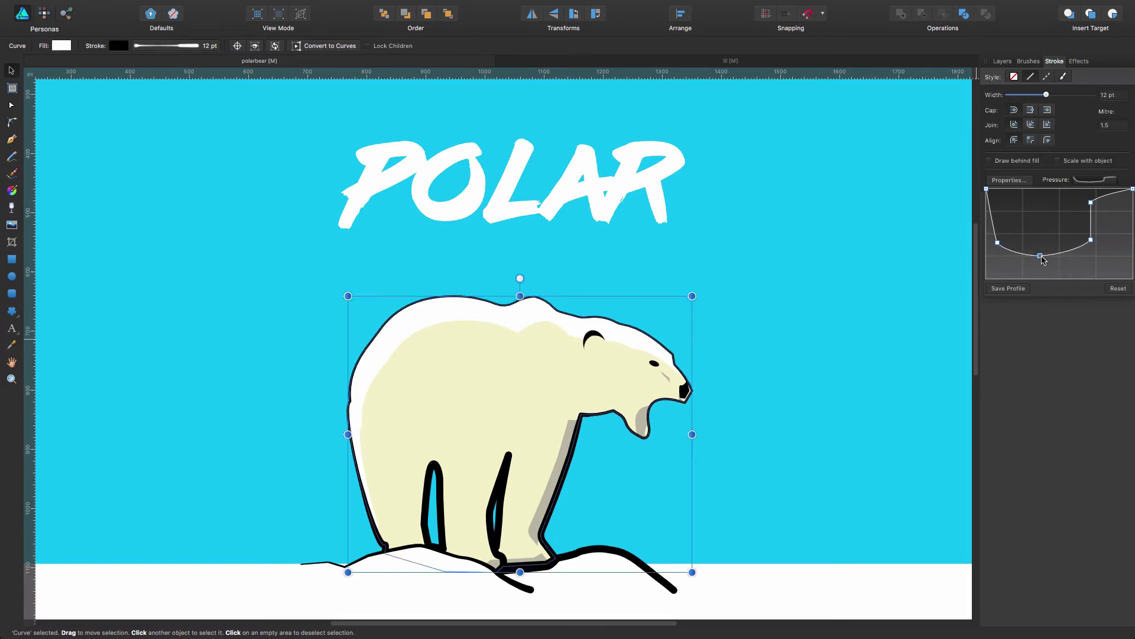
Widen the bear outline to 22 pt and lower the pressure curve's end.
left_click(200, 46)
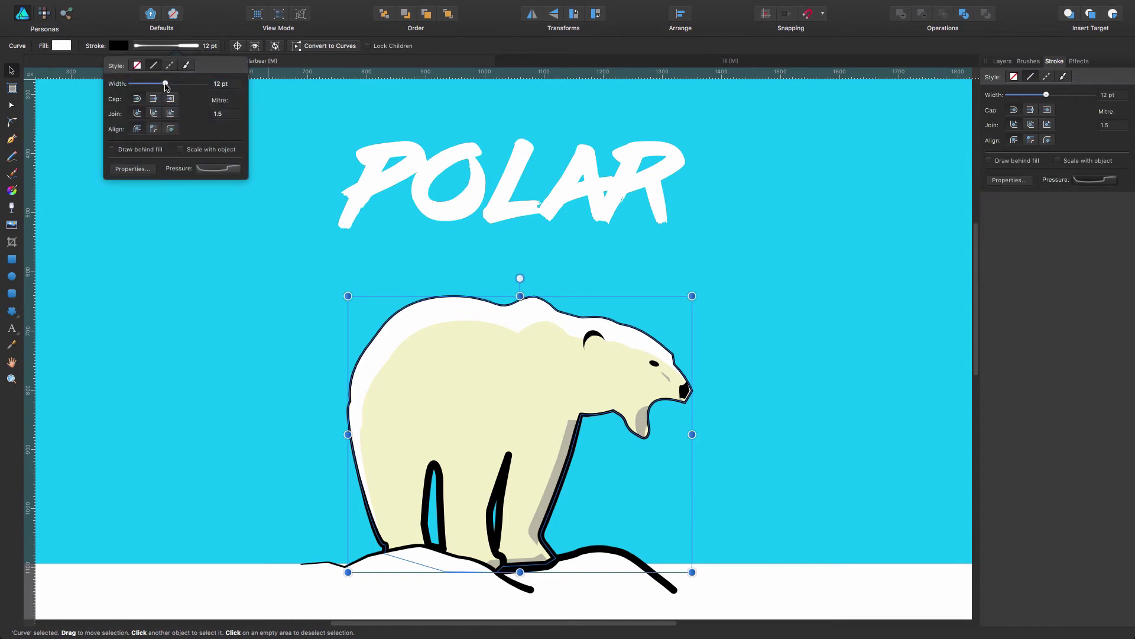
left_click_drag(166, 86, 175, 88)
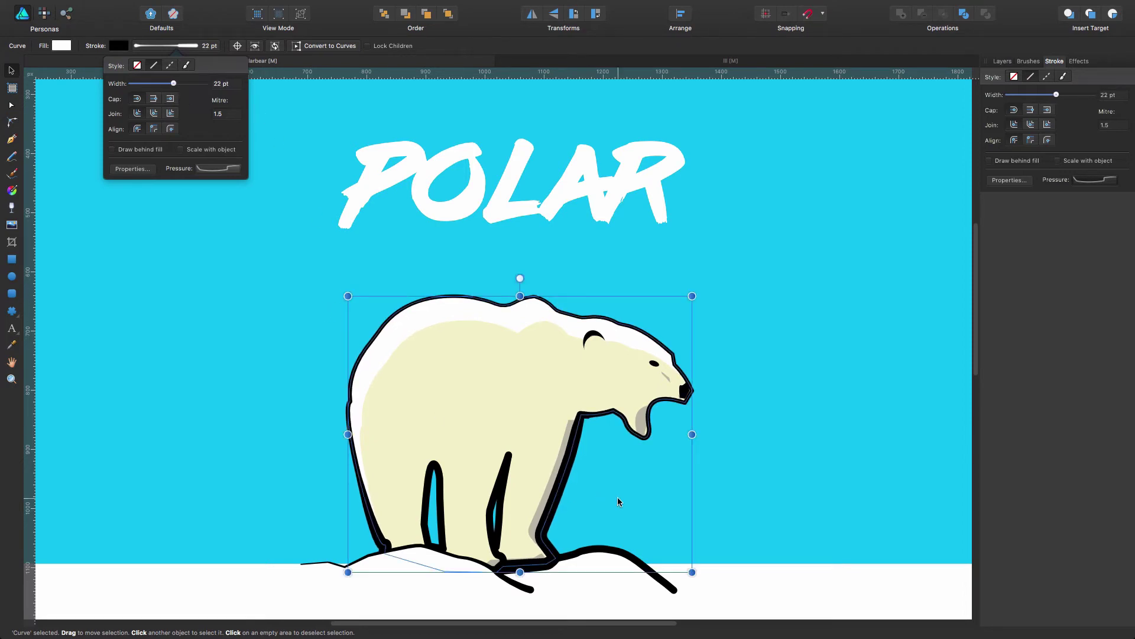
left_click(1092, 180)
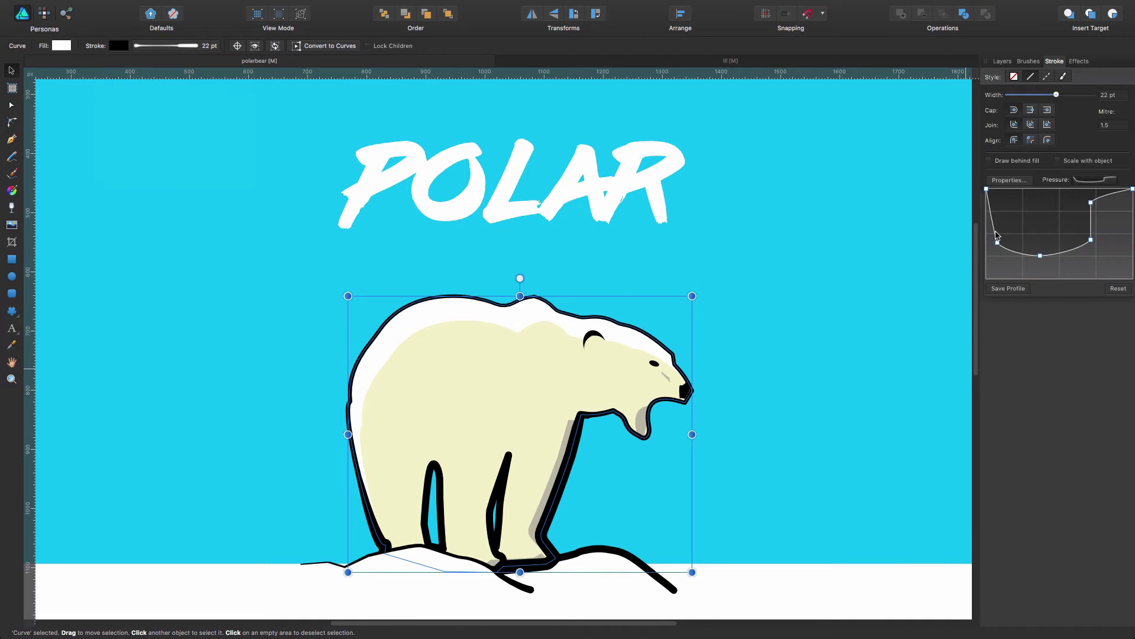
mouse_move(999, 243)
left_mouse_down()
mouse_move(996, 219)
mouse_move(1002, 236)
left_mouse_up()
mouse_move(1133, 188)
left_mouse_down()
mouse_move(1123, 255)
mouse_move(1132, 231)
mouse_move(1111, 242)
mouse_move(1110, 227)
mouse_move(1130, 228)
mouse_move(1130, 210)
mouse_move(1129, 236)
mouse_move(1123, 196)
left_mouse_up()
left_click(1114, 218)
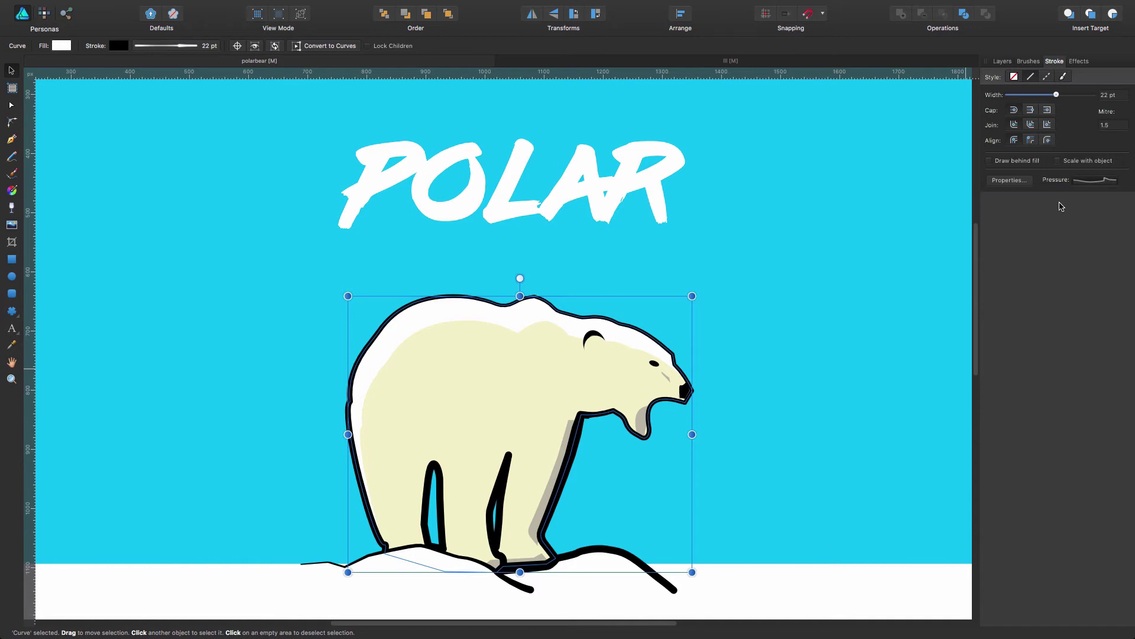
Raise the pressure curve's start and end, then lower the high point near its end.
left_click(1092, 181)
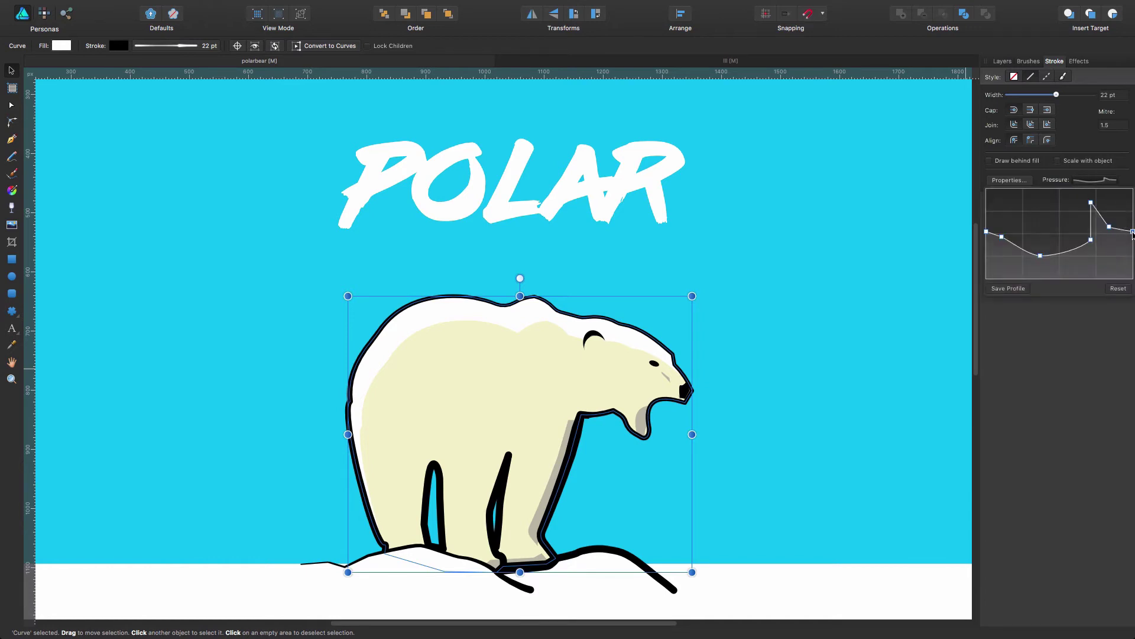
left_click_drag(1133, 232, 1131, 202)
left_click_drag(987, 232, 986, 215)
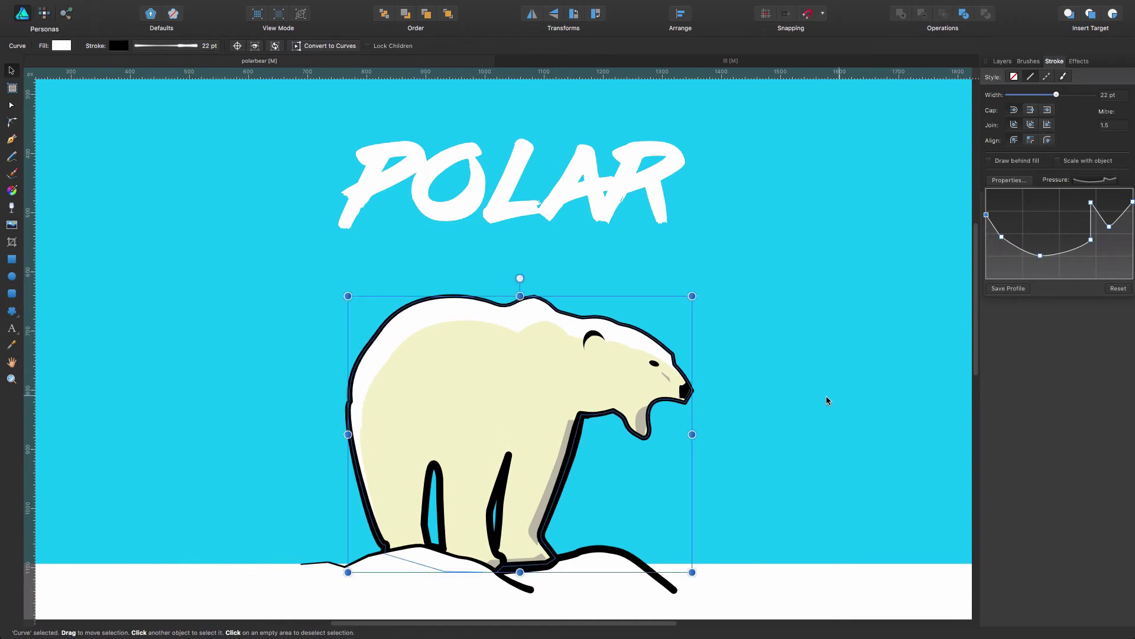
left_click(776, 427)
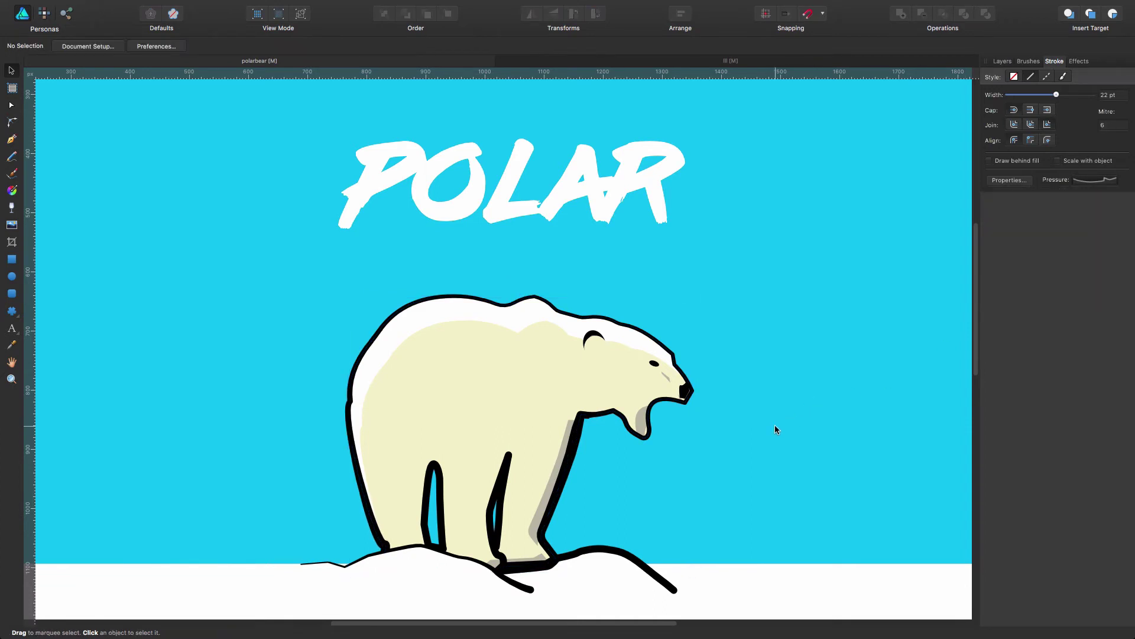
left_click(581, 435)
left_click(1104, 187)
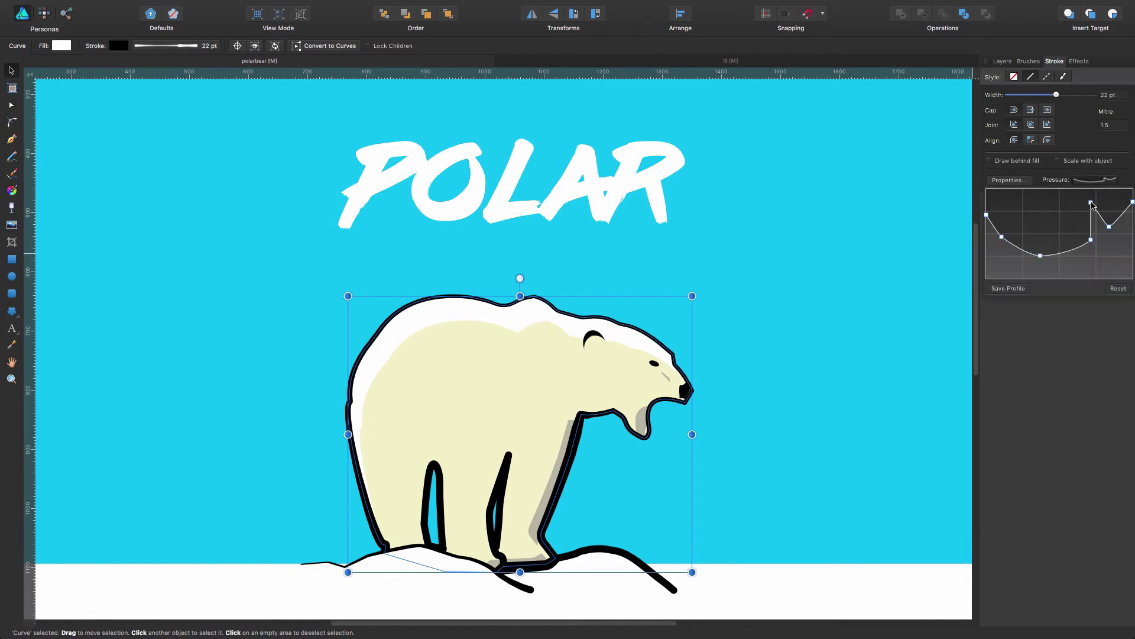
left_click_drag(1092, 205, 1068, 238)
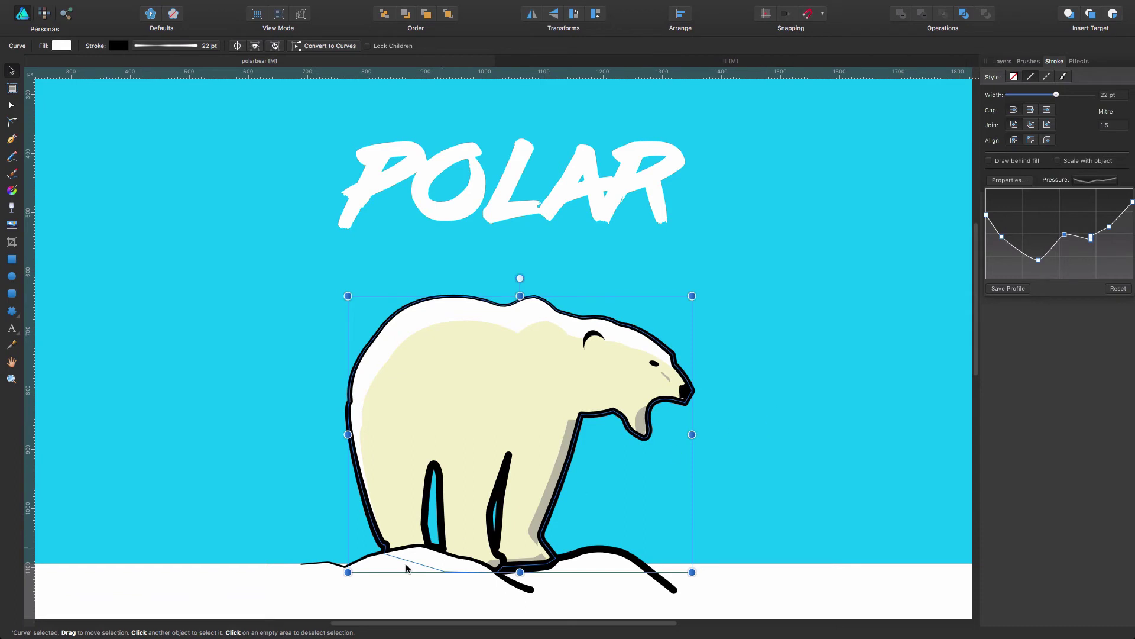
Close the pressure graph and select the bear's black outline curve for node editing.
left_click(390, 548)
left_click(389, 550)
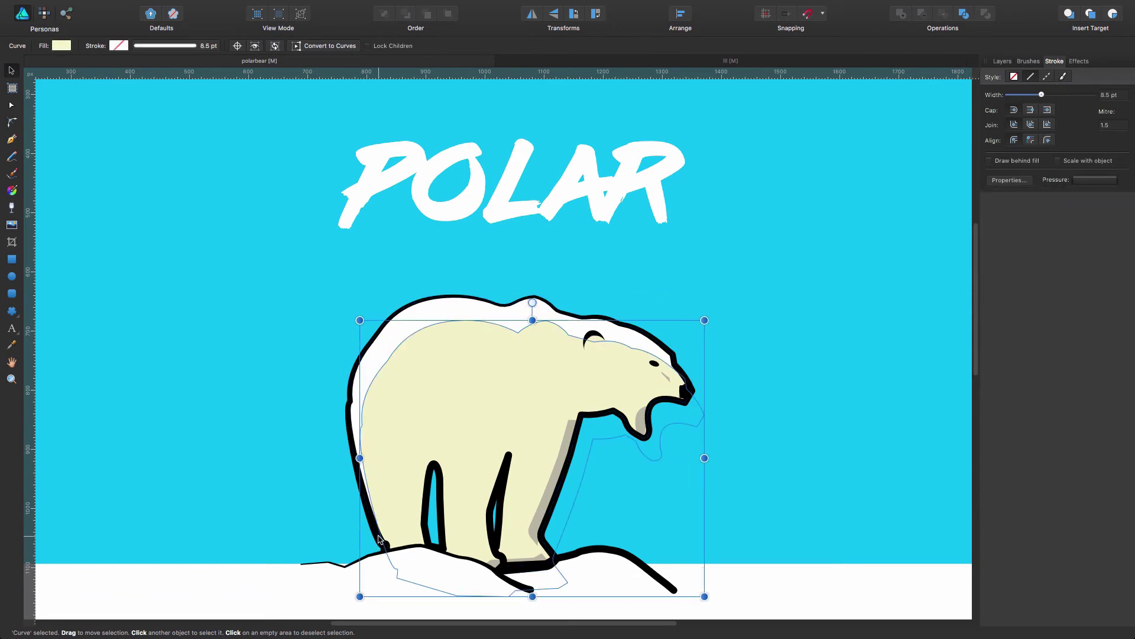
key("a")
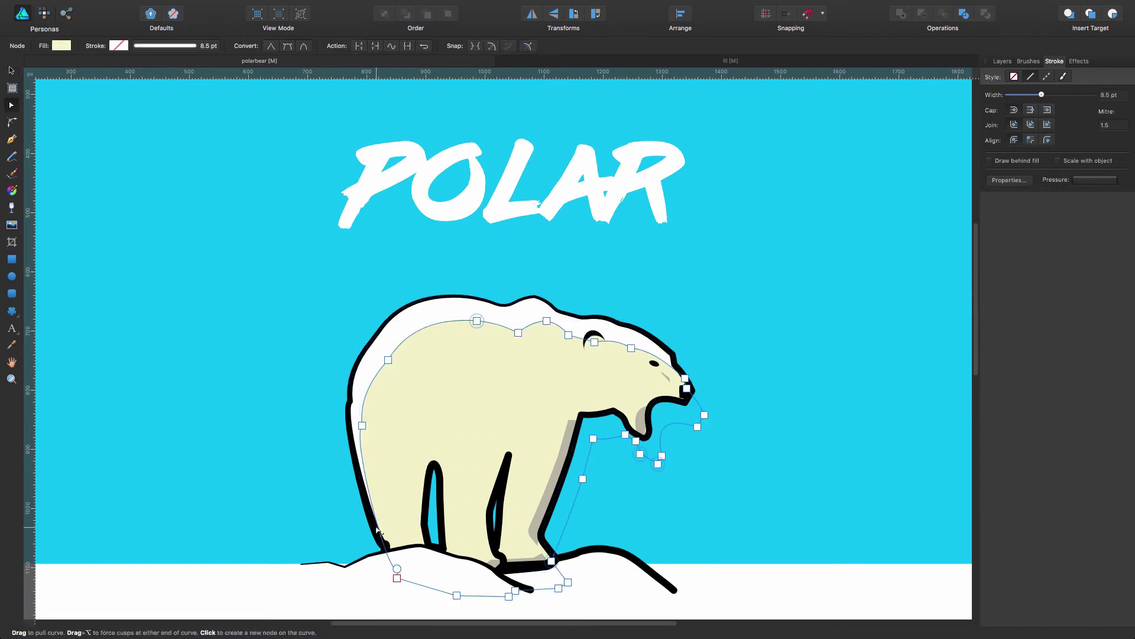
left_click(385, 545)
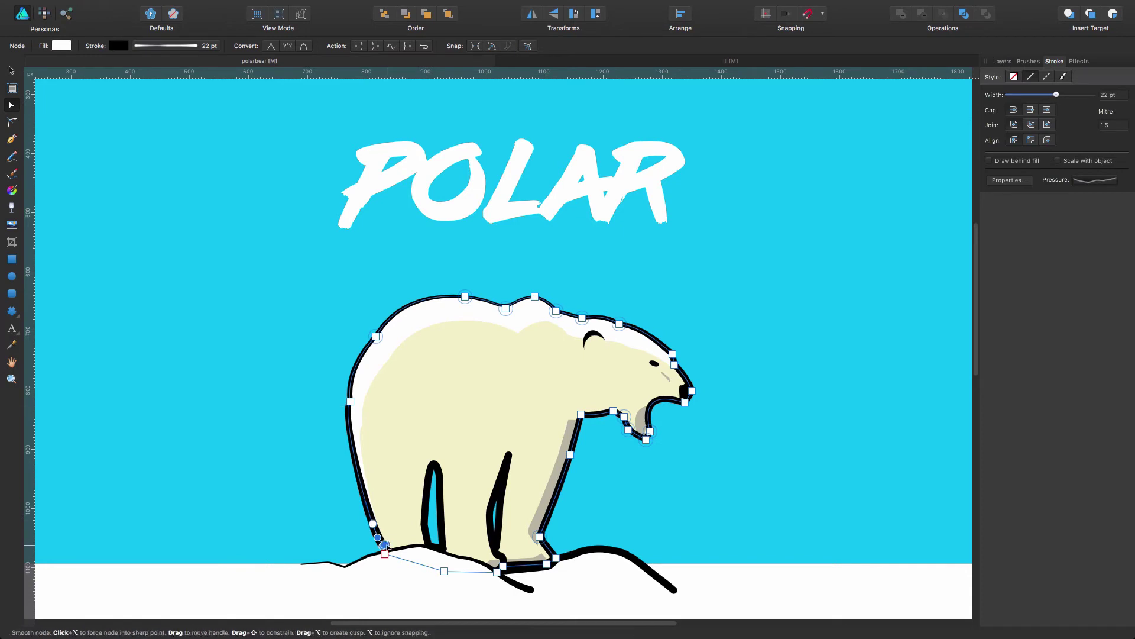
left_click(323, 439)
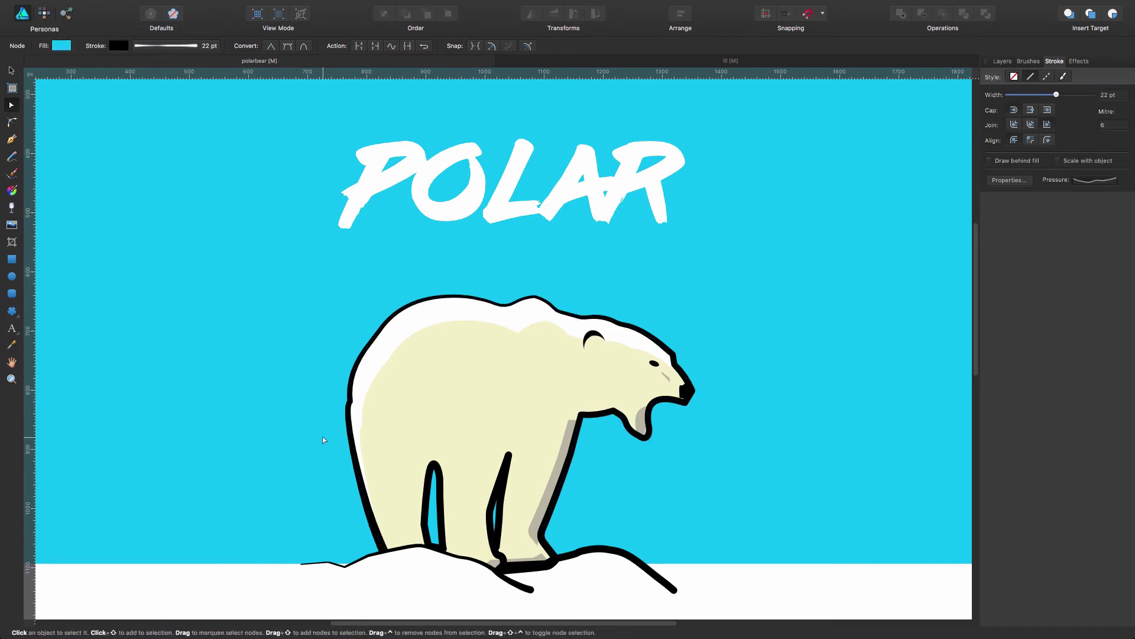
left_click(649, 437)
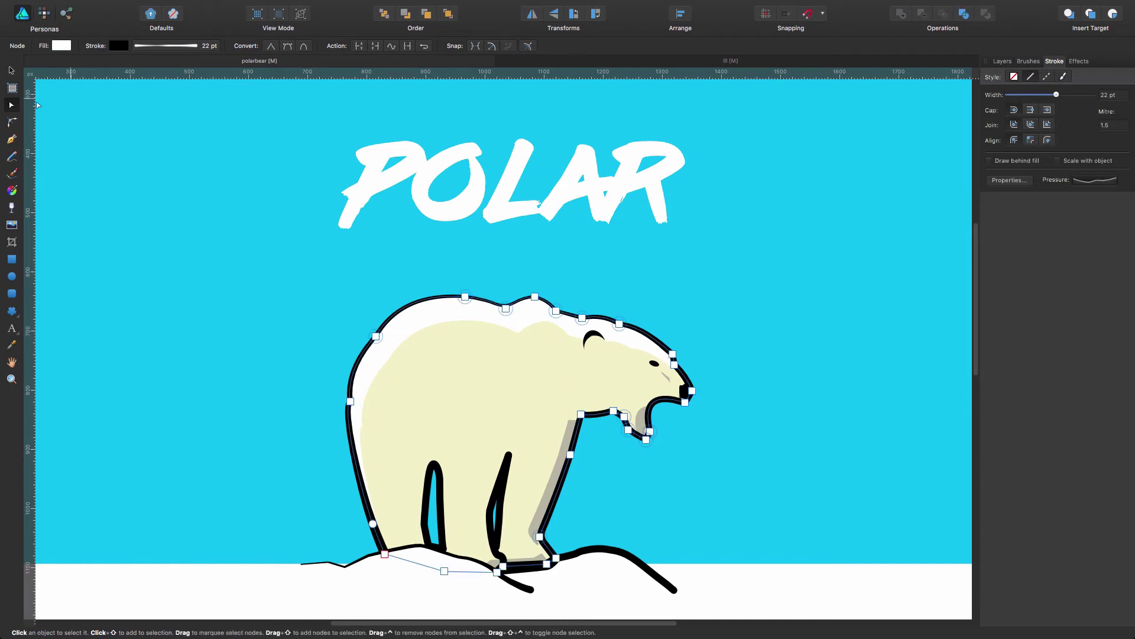
Round the sharp corners at the bear's mouth and chin with the Corner Tool.
left_click(11, 123)
left_click_drag(615, 419, 649, 436)
left_click(649, 433)
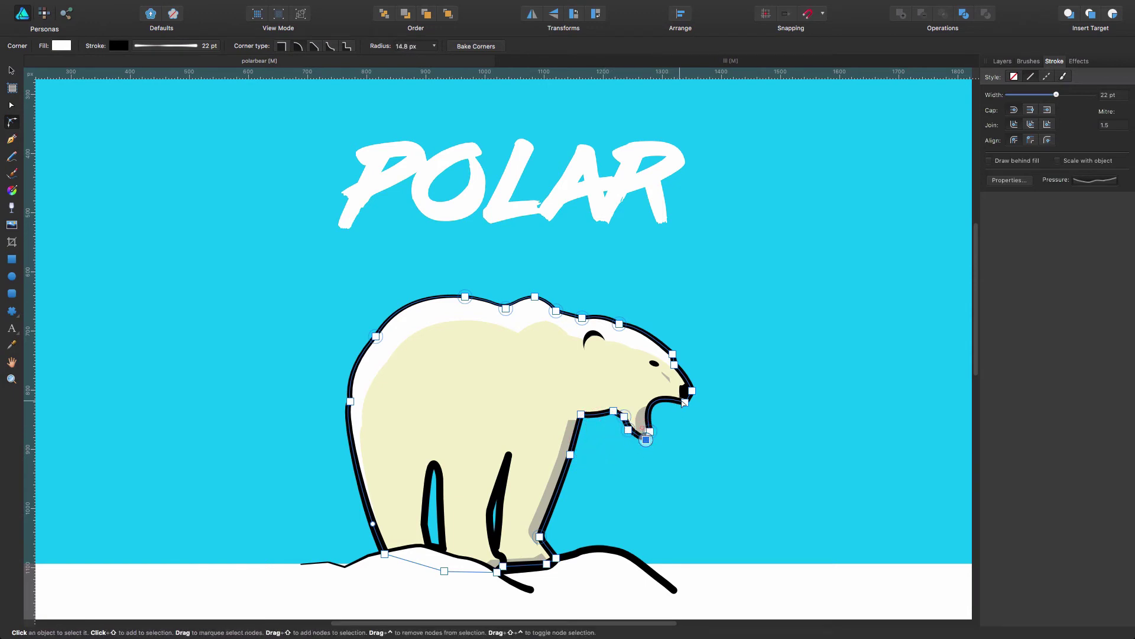
left_click(722, 444)
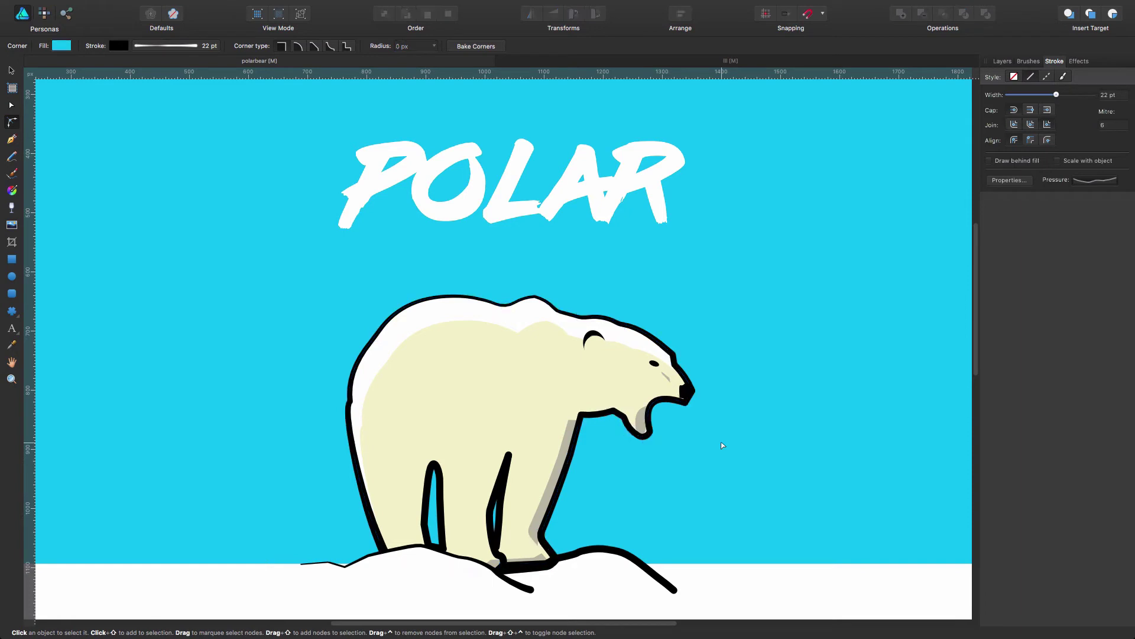
left_click(611, 413)
left_click_drag(612, 412, 590, 432)
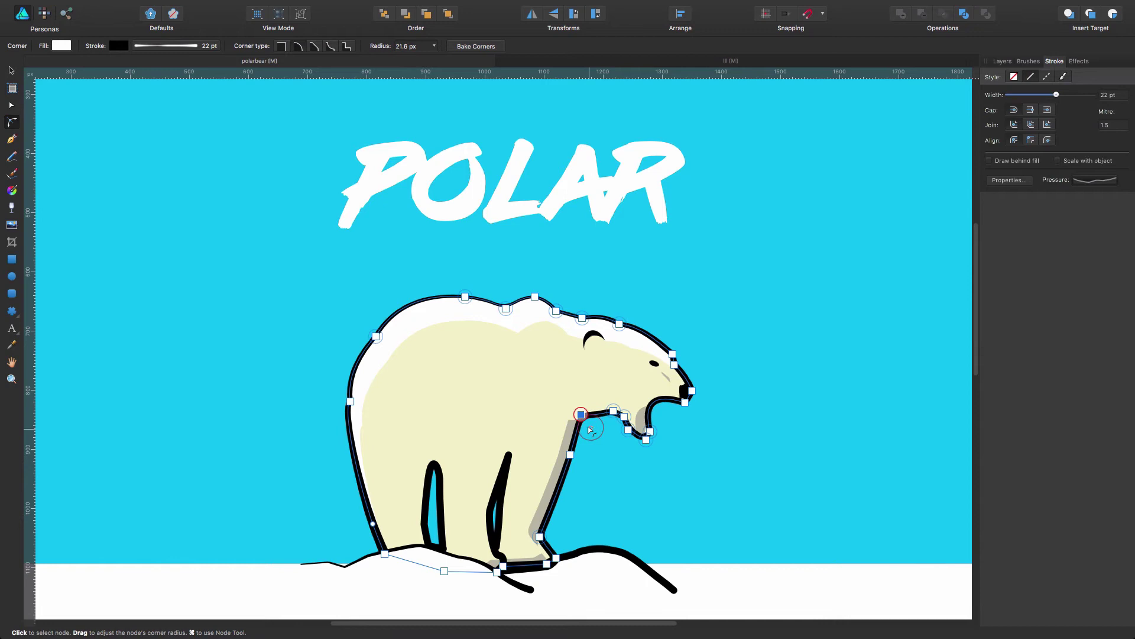
left_click(606, 451)
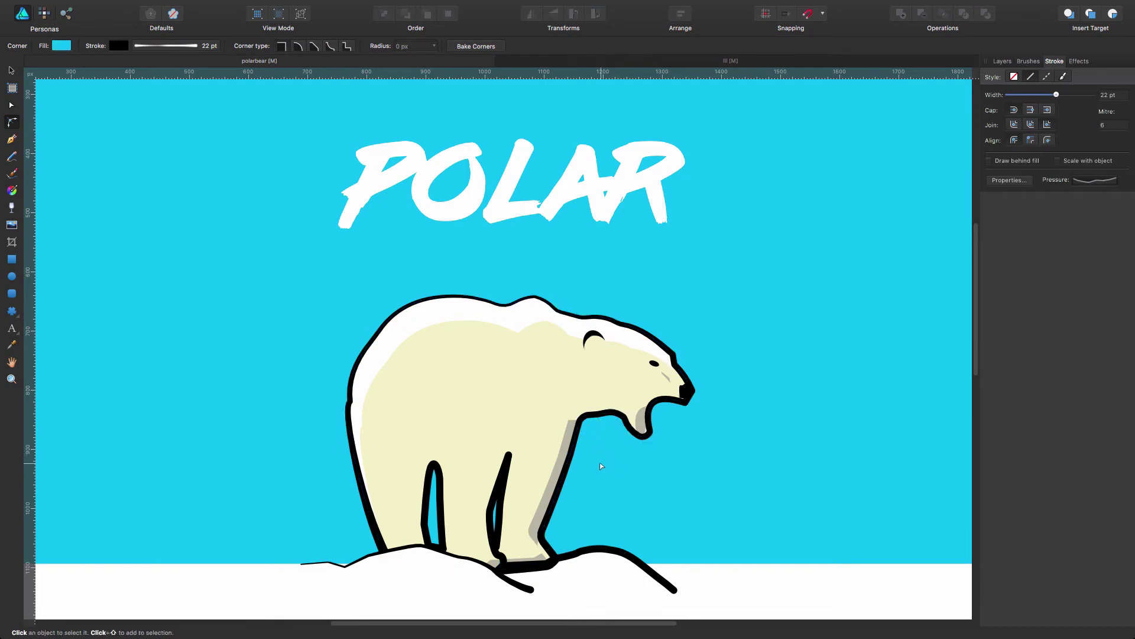
Select the right ground curve under the bear and show its wavy pressure graph.
left_click(513, 586)
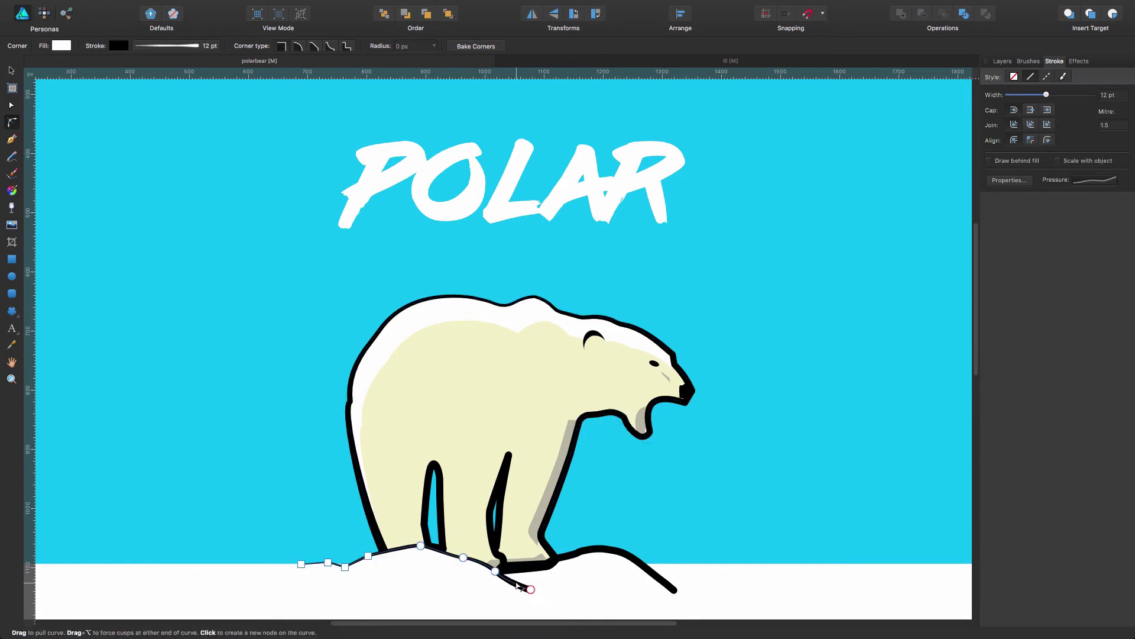
left_click(607, 550)
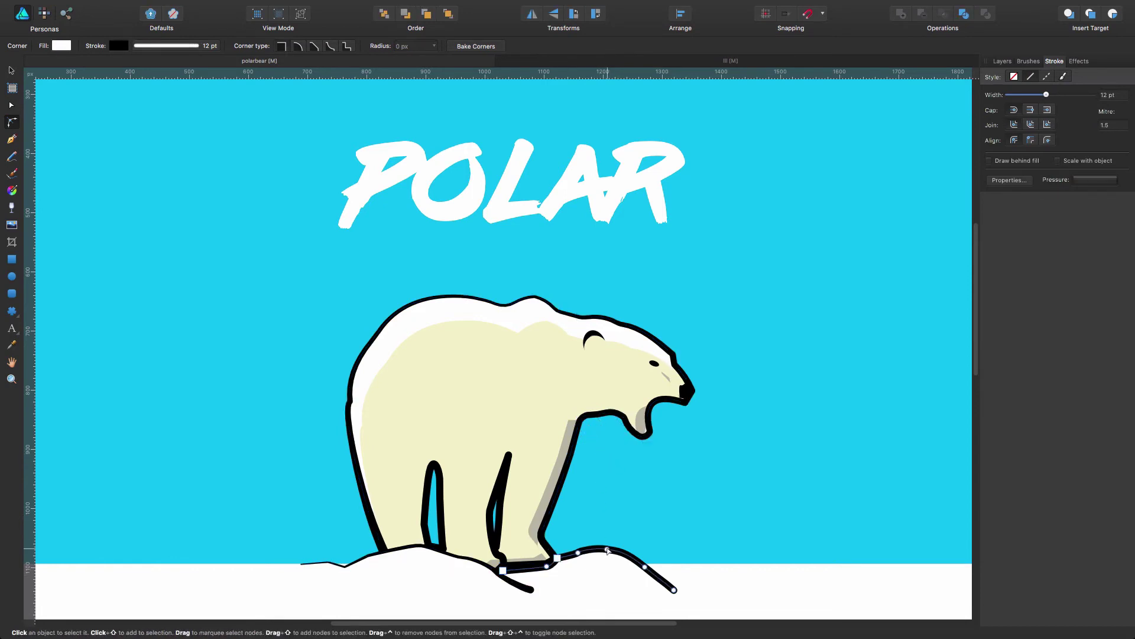
left_click(648, 509)
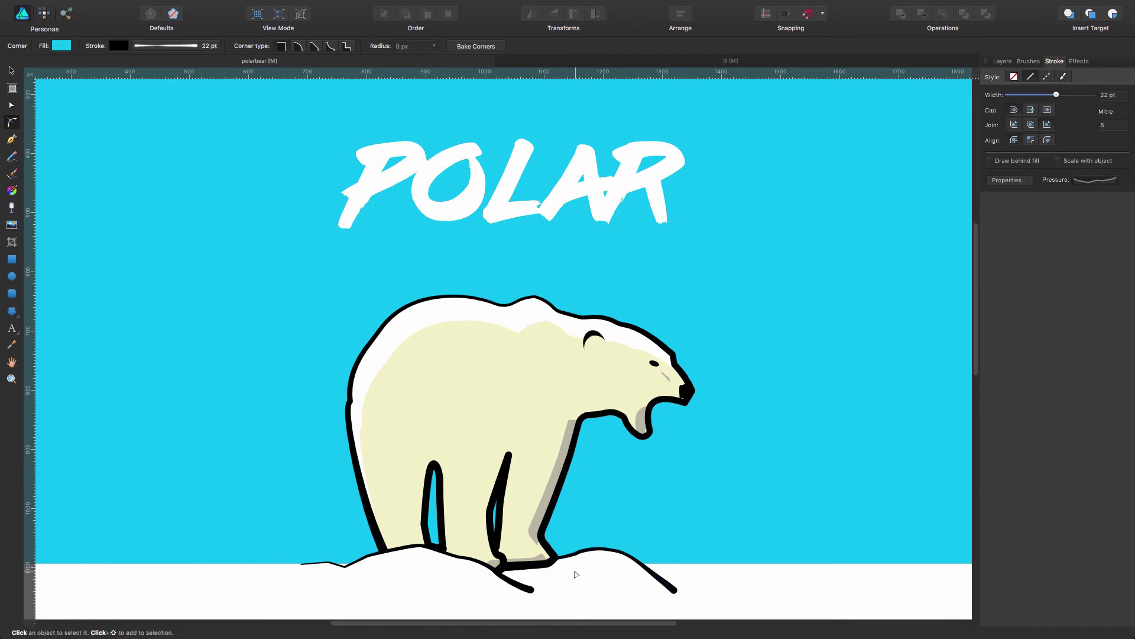
left_click(547, 566)
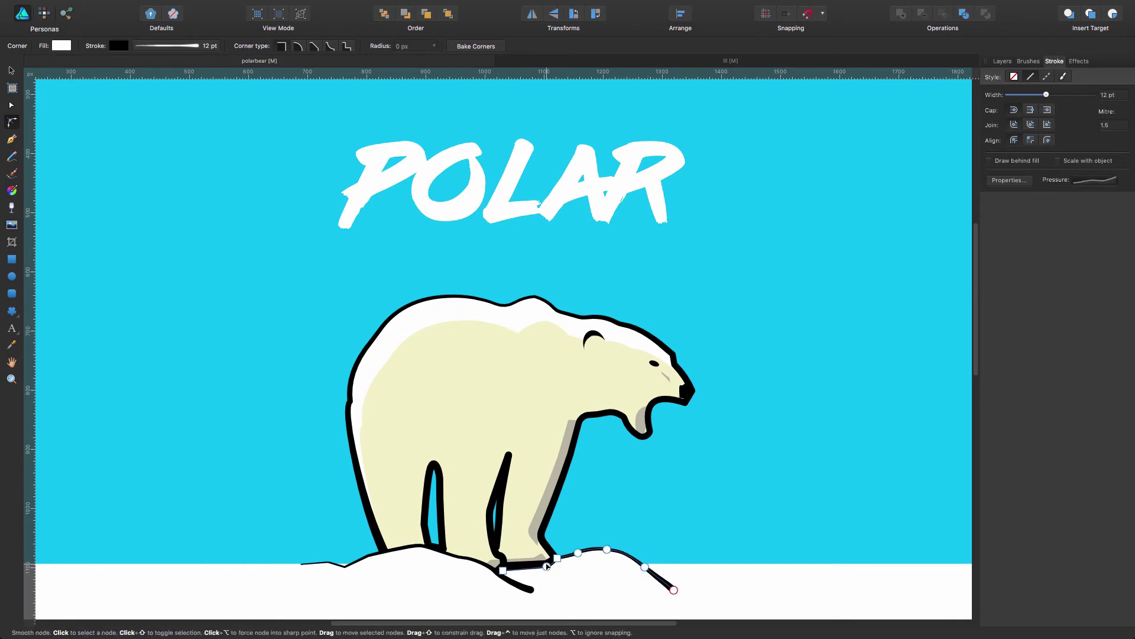
left_click(628, 512)
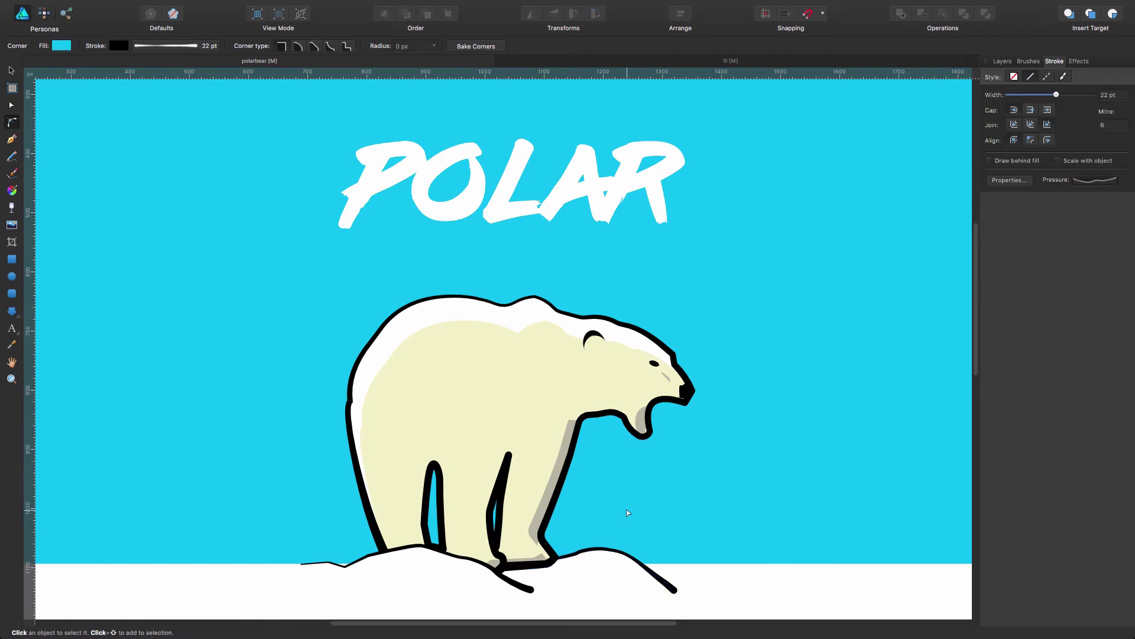
left_click(633, 560)
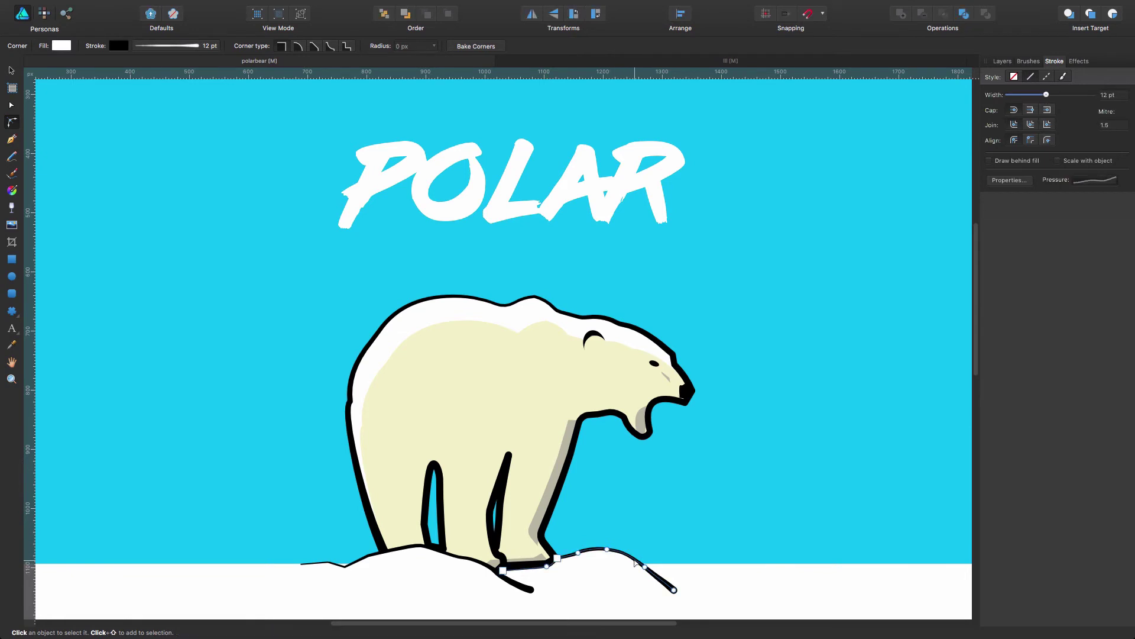
left_click(1102, 180)
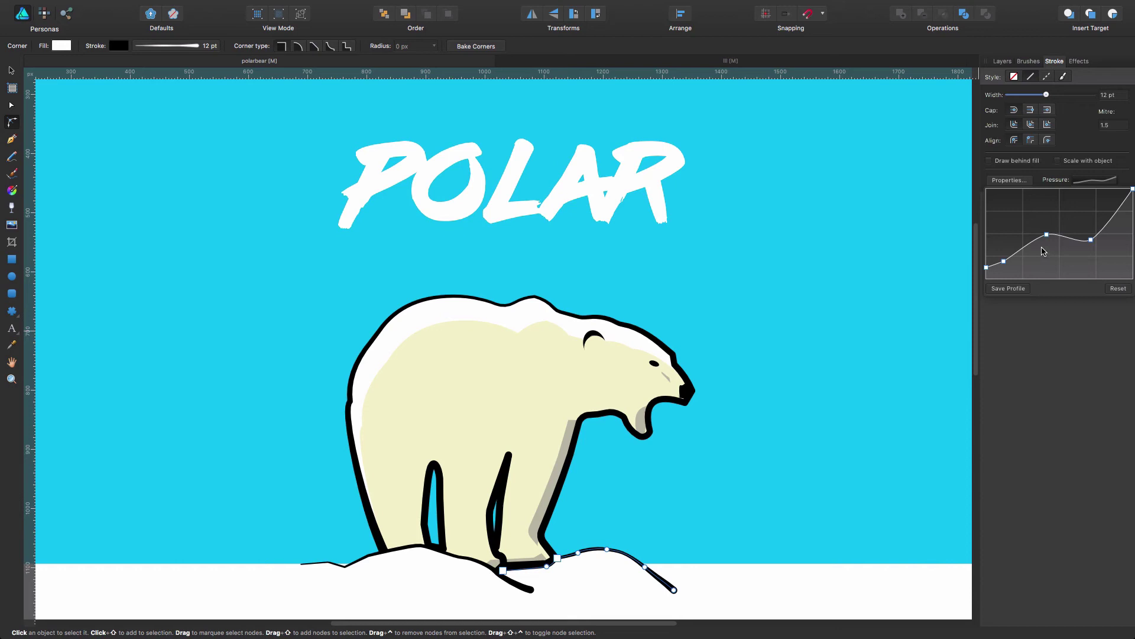
Save the ground line's pressure curve as a profile and pen a wavy 22 pt test curve in the sky.
left_click(1009, 290)
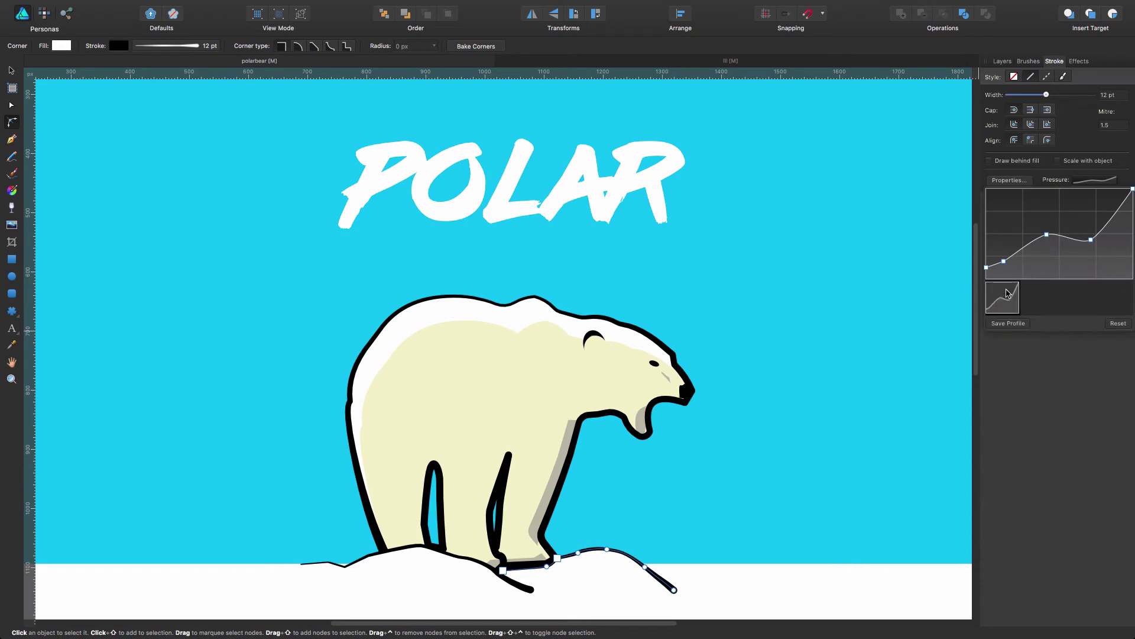
mouse_move(1004, 298)
left_click(12, 140)
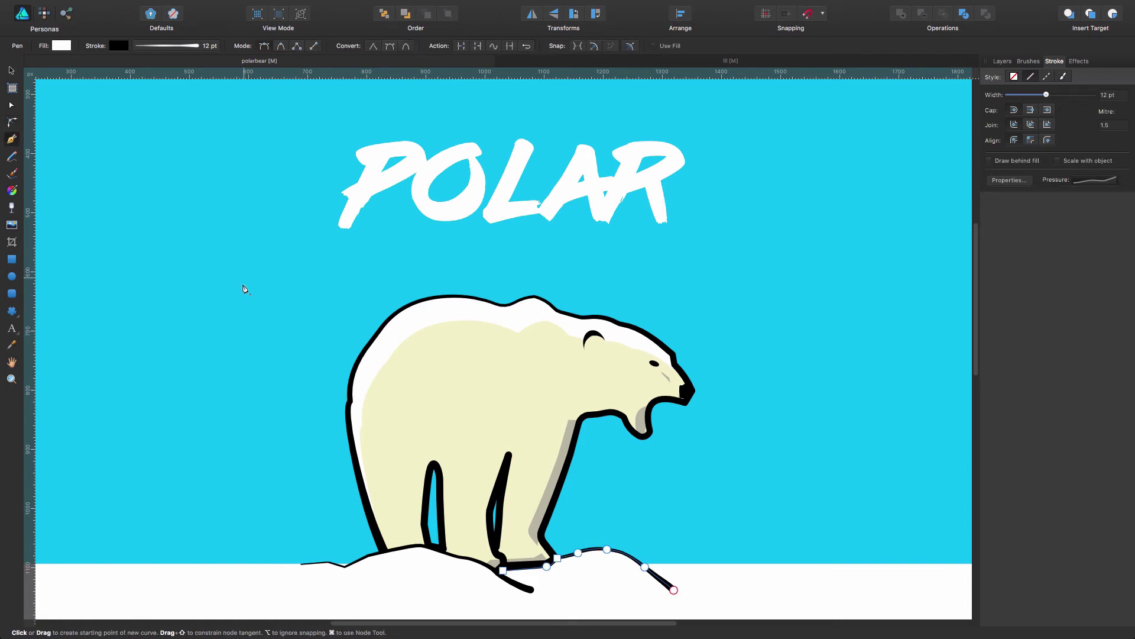
mouse_move(144, 279)
left_mouse_down()
mouse_move(160, 267)
mouse_move(352, 268)
mouse_move(413, 246)
mouse_move(487, 256)
left_mouse_up()
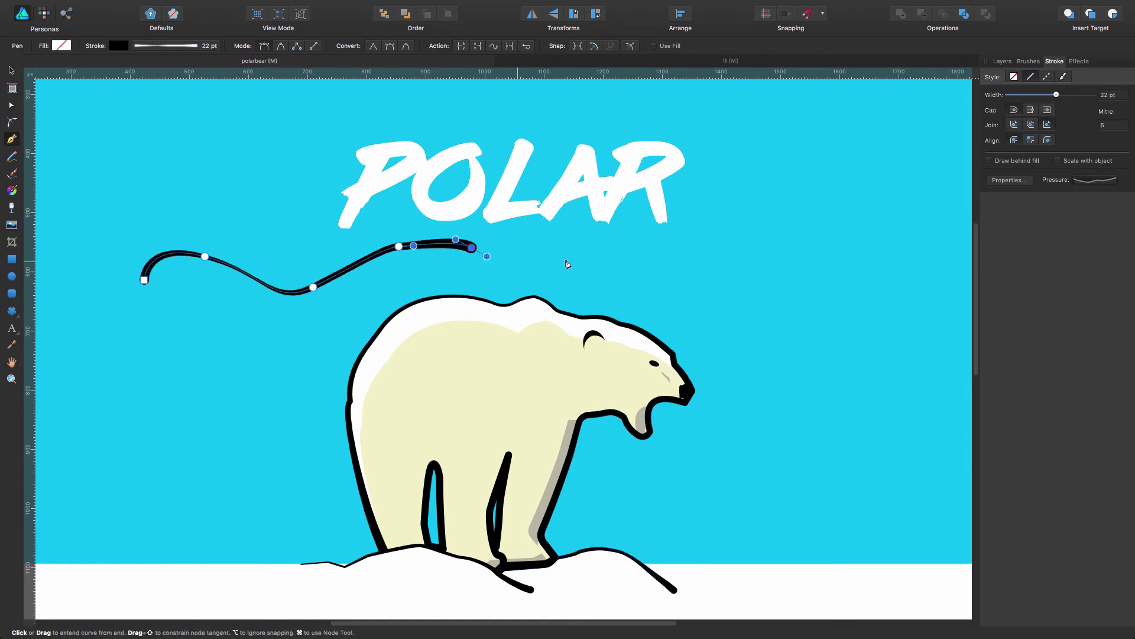
left_click(1104, 181)
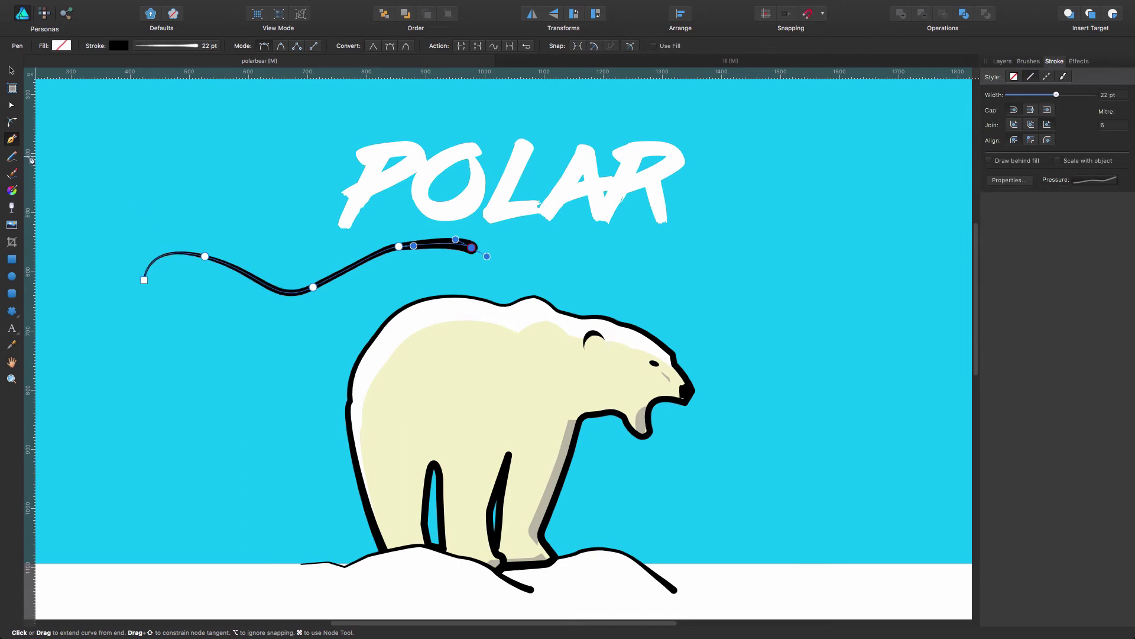
left_click(11, 157)
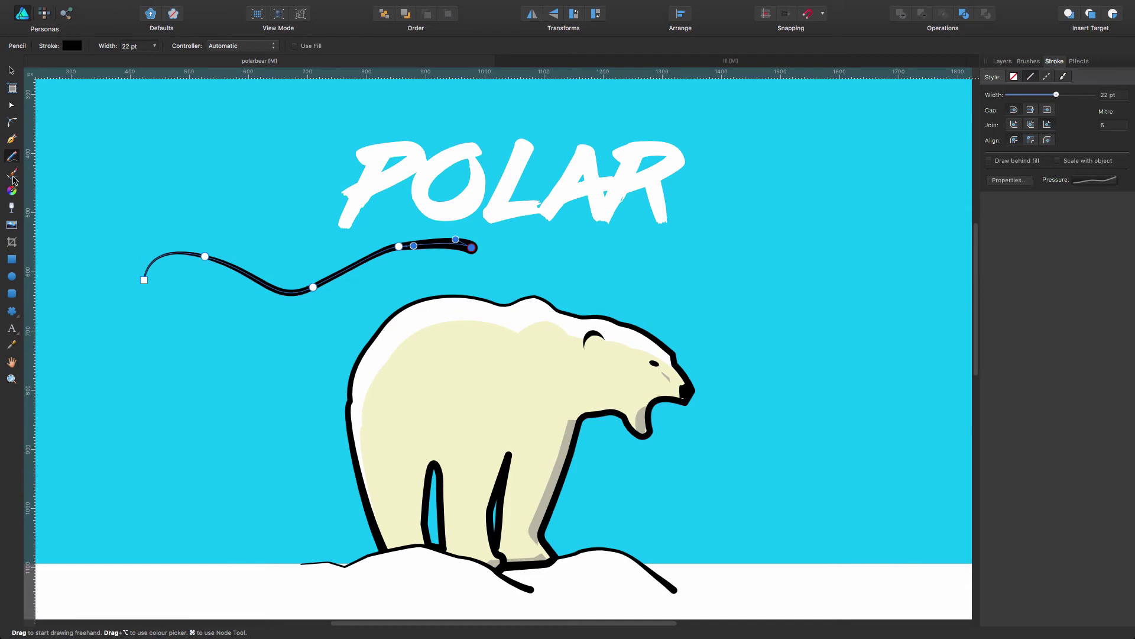
Draw a freehand stroke at top left, shape a peaked pressure curve and save it as a second profile.
mouse_move(103, 153)
left_mouse_down()
mouse_move(162, 127)
mouse_move(409, 135)
left_mouse_up()
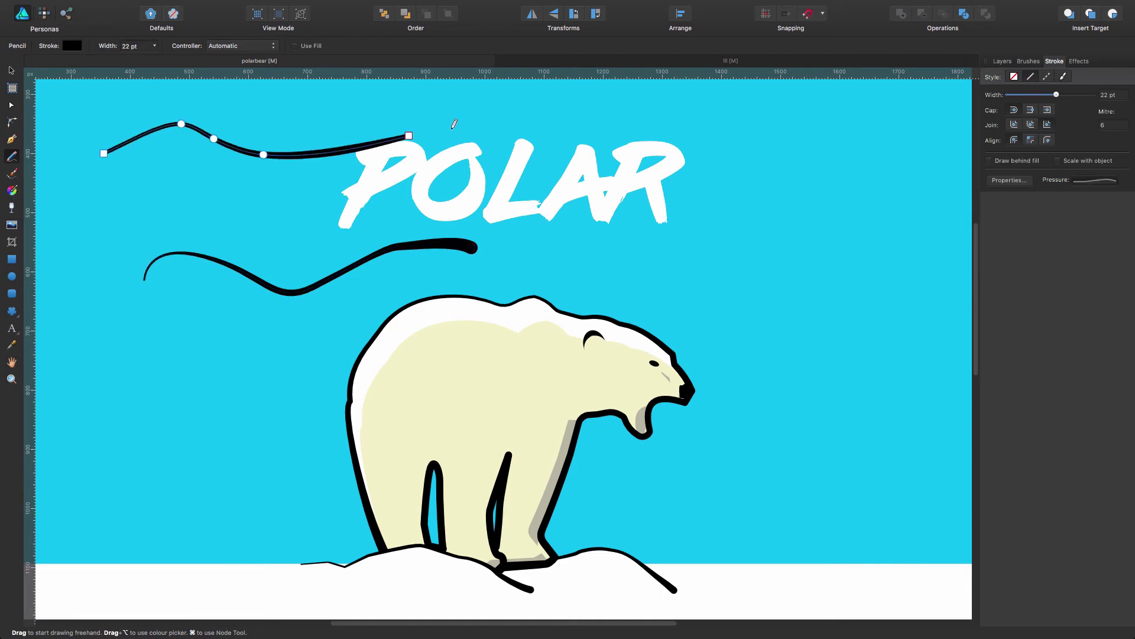
left_click(1103, 187)
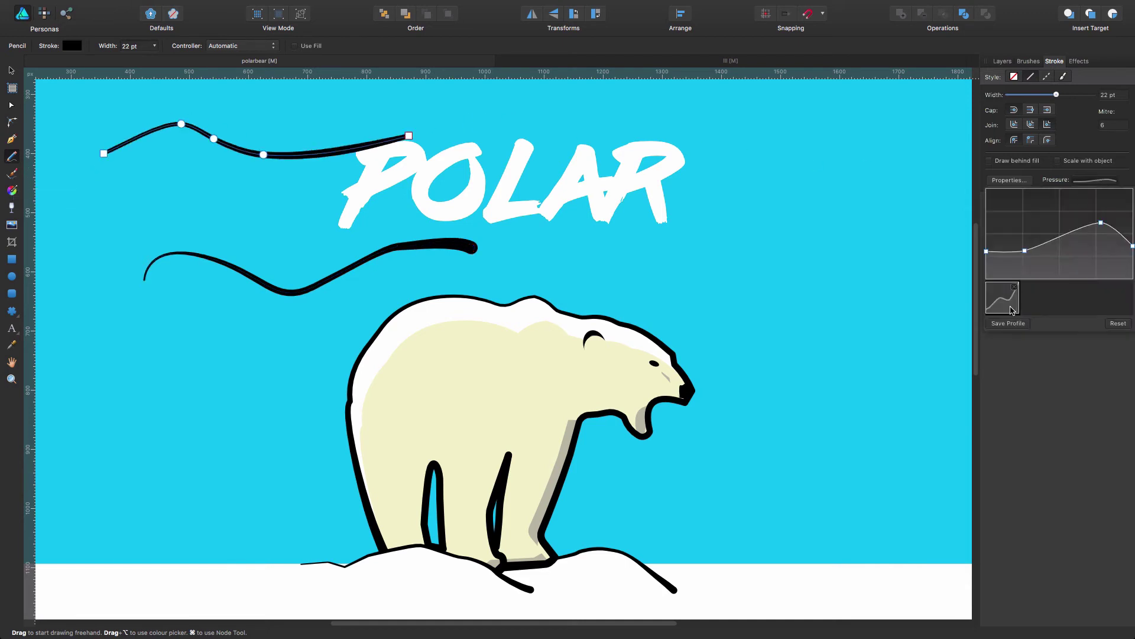
left_click_drag(1025, 256, 1016, 198)
left_click_drag(1103, 224, 1060, 259)
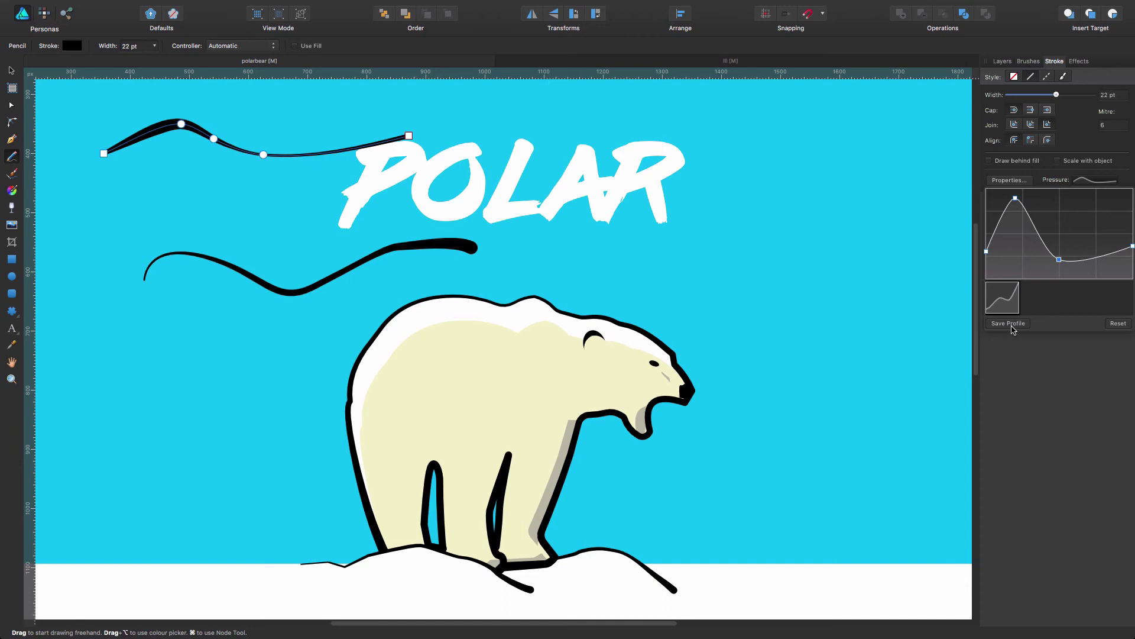
left_click(1013, 325)
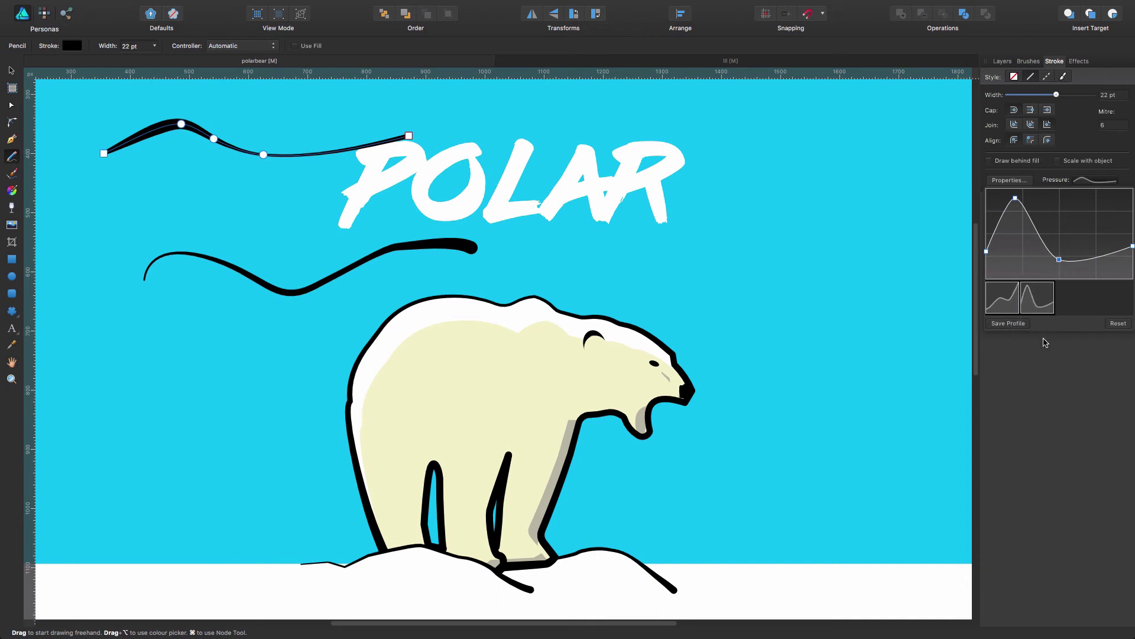
Try the first profile, reset pressure, then apply the second peaked profile to the stroke.
mouse_move(1042, 297)
left_click(1003, 303)
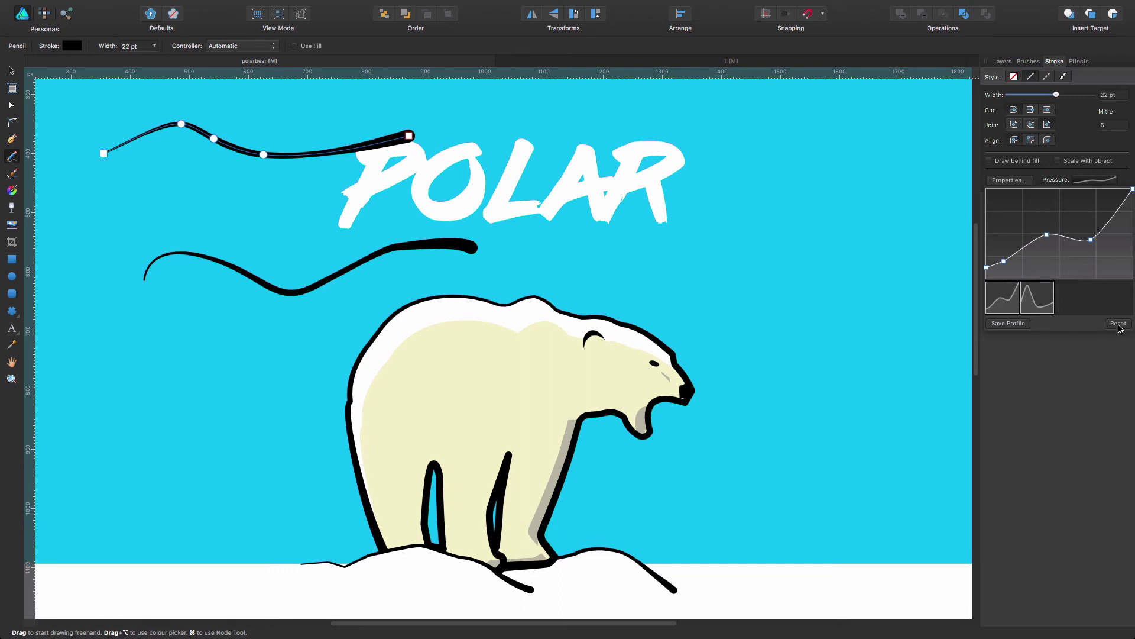
left_click(1119, 324)
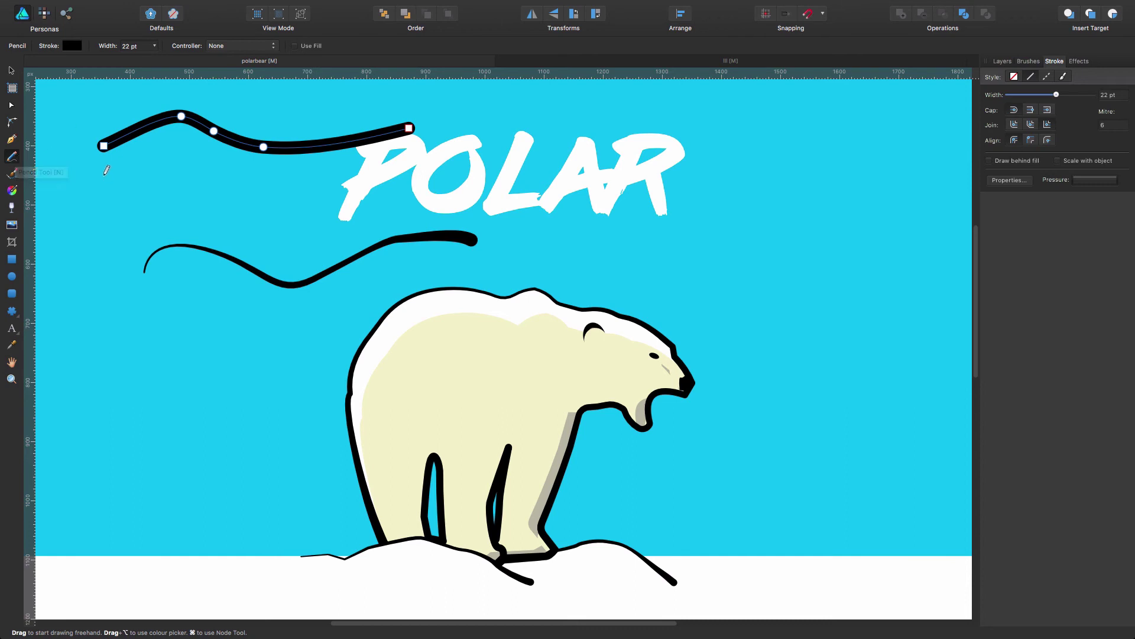
left_click(1081, 180)
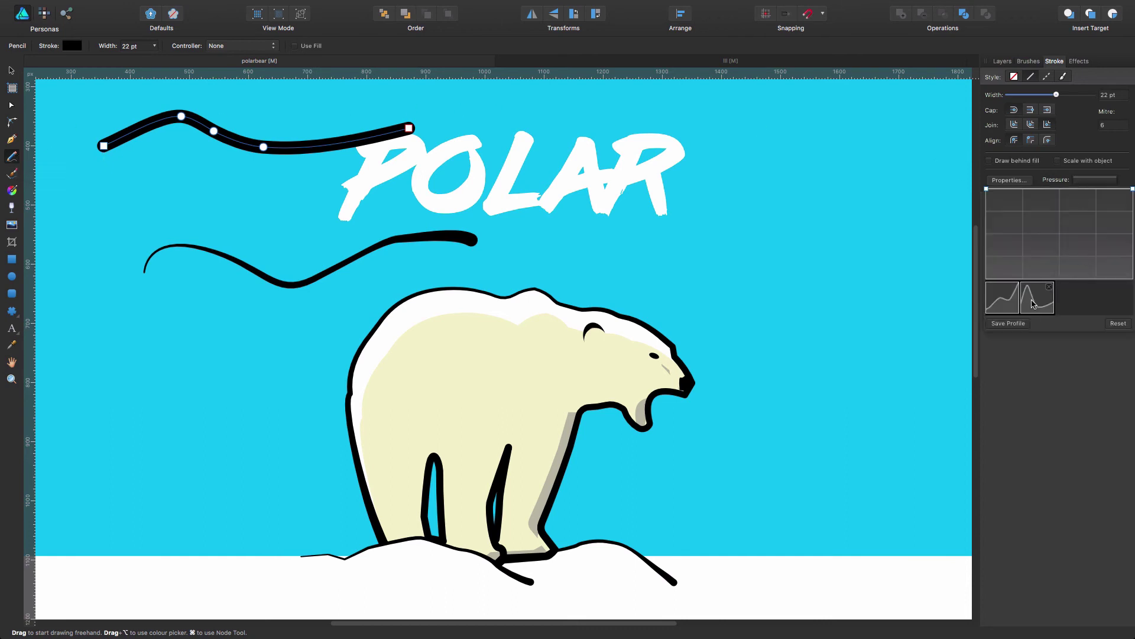
left_click(1037, 299)
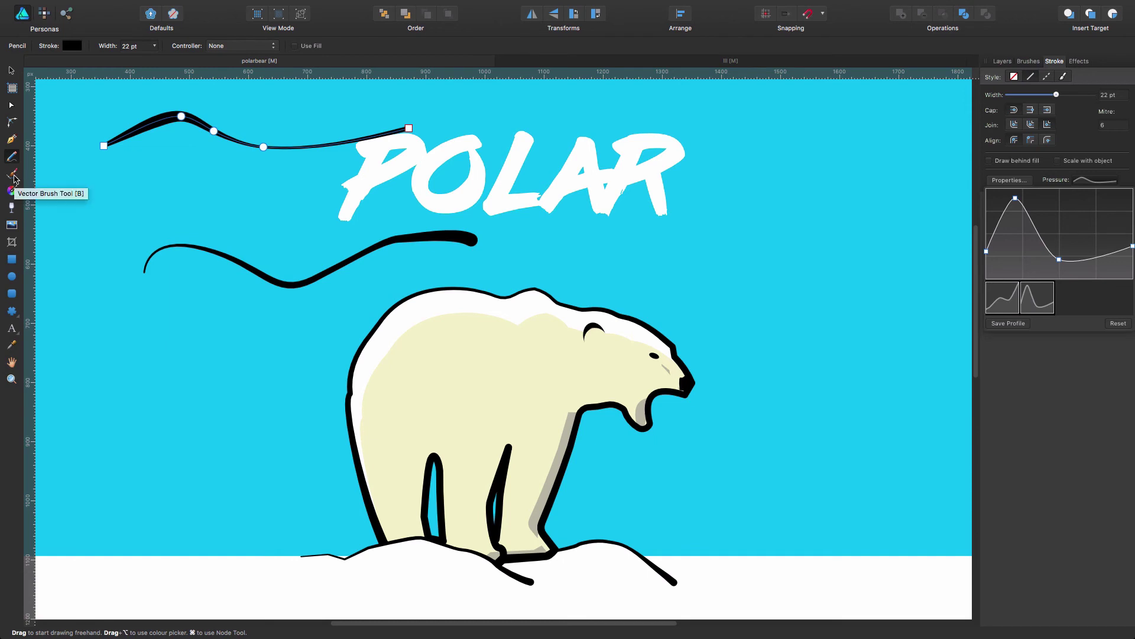
With the brush controller set to None, paint a thick stroke across the POLAR lettering.
left_click(13, 175)
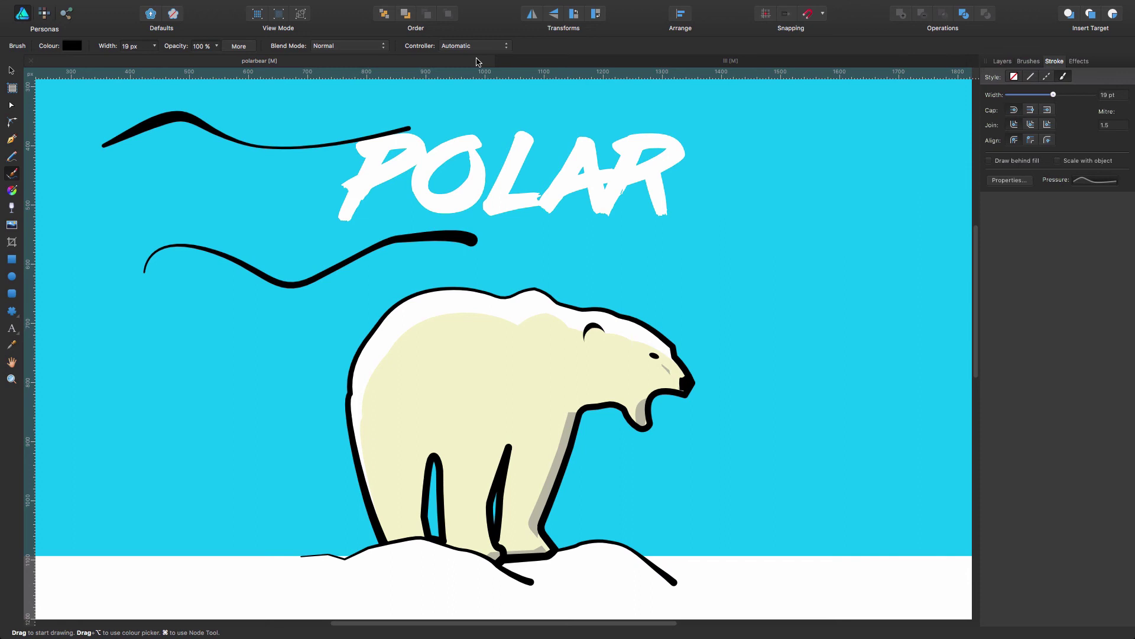
left_click(478, 46)
left_click(458, 75)
mouse_move(123, 205)
left_mouse_down()
mouse_move(266, 178)
mouse_move(529, 201)
mouse_move(677, 183)
left_mouse_up()
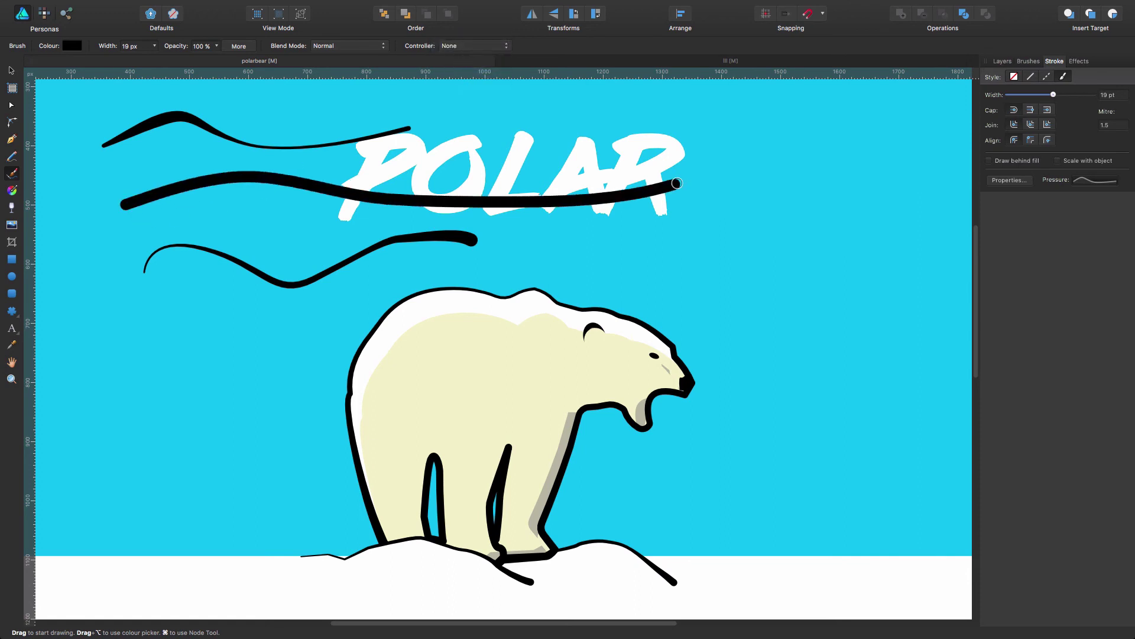
Compare the rising and peaked pressure profiles on the new stroke, keeping the first rising profile.
key("a")
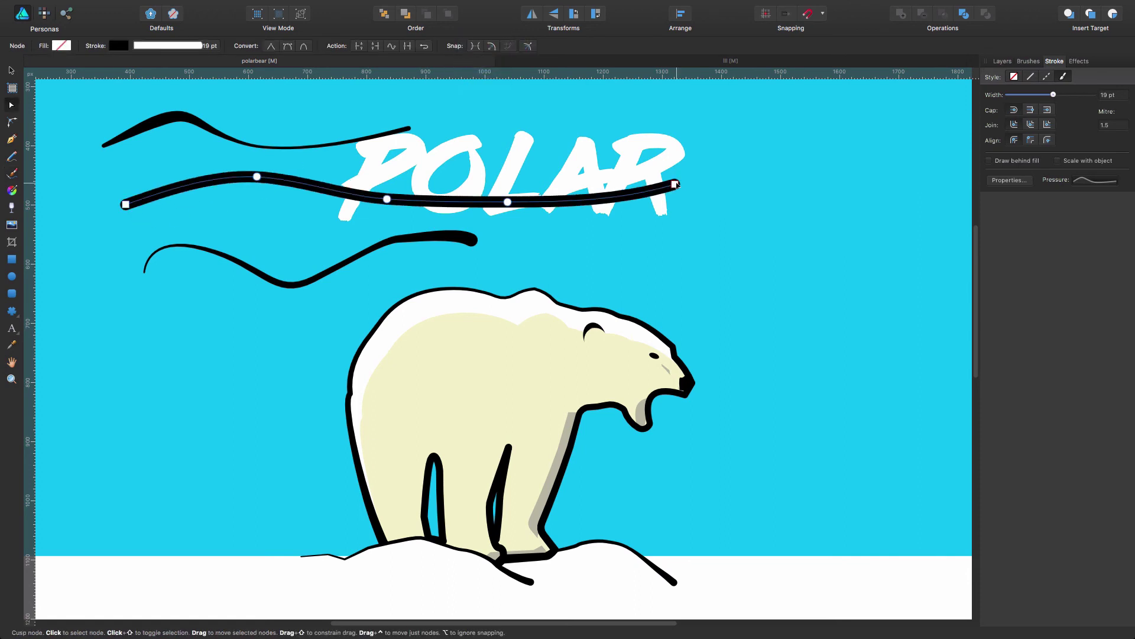
left_click(1112, 185)
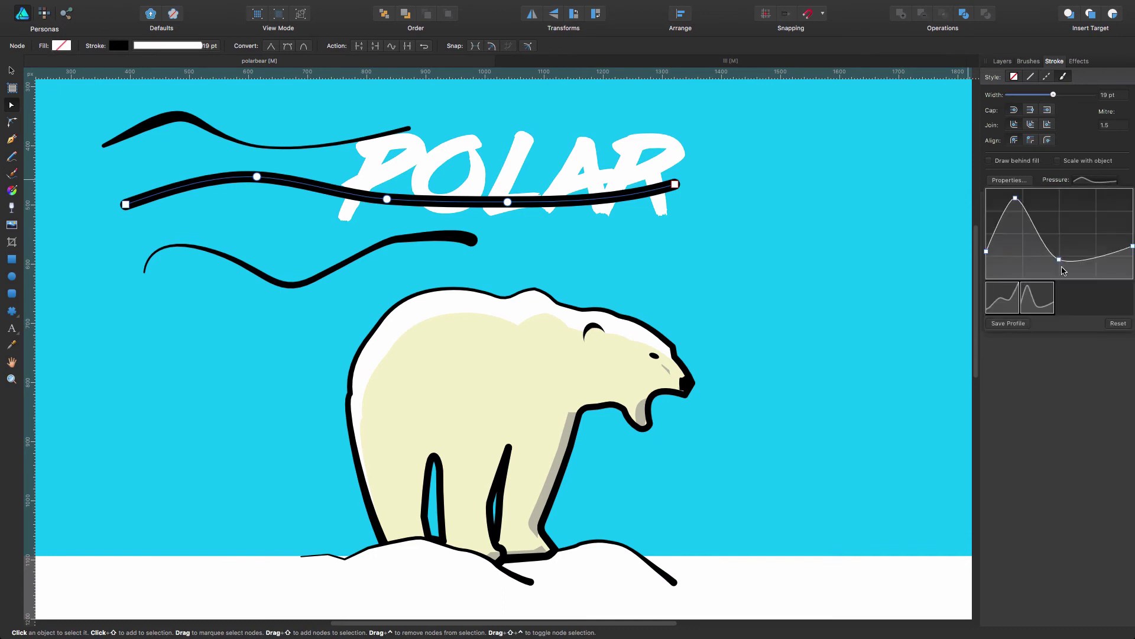
left_click(1005, 302)
key("super+z")
left_click(1006, 302)
left_click(1032, 304)
left_click(1009, 303)
left_click(1033, 305)
key("super+z")
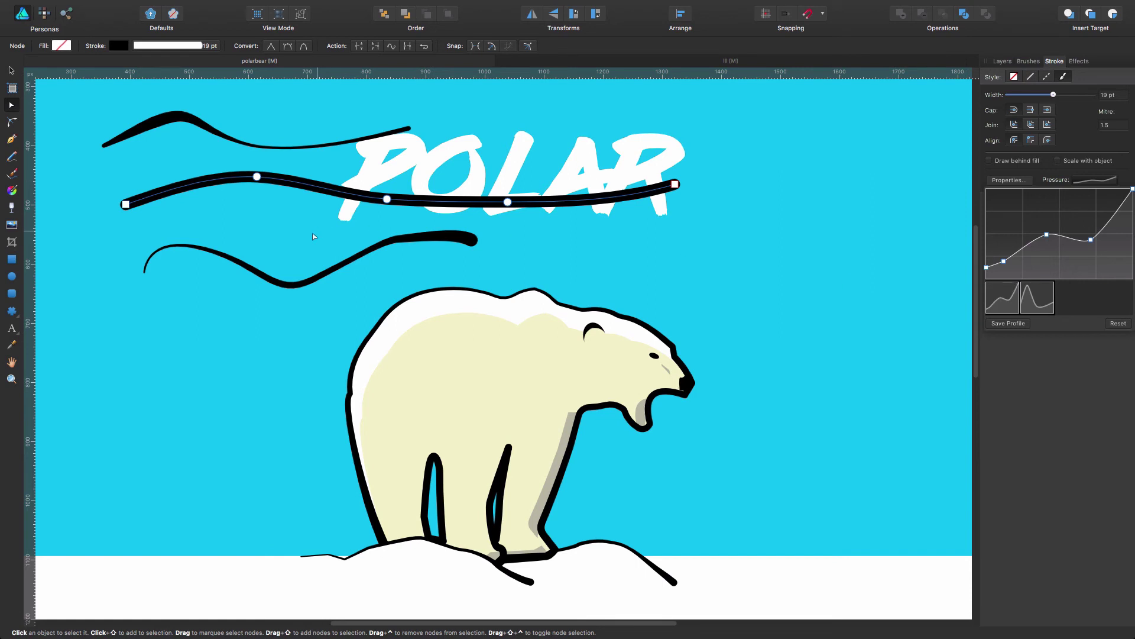
Reset the brush controller to Automatic and draw a curving stroke on the right.
left_click(10, 172)
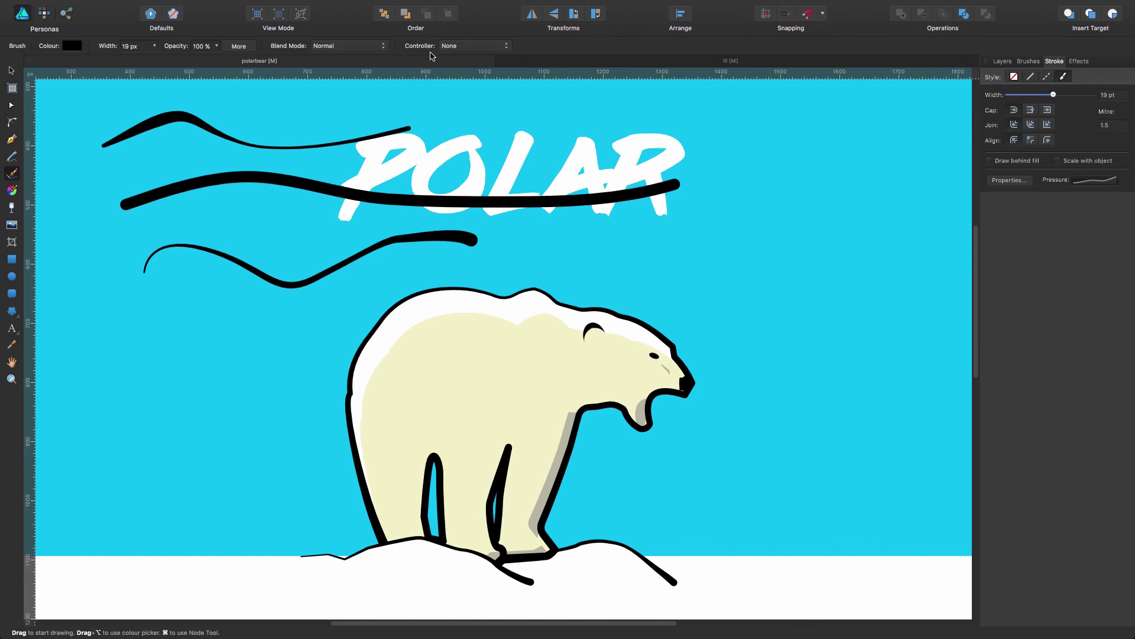
left_click(457, 47)
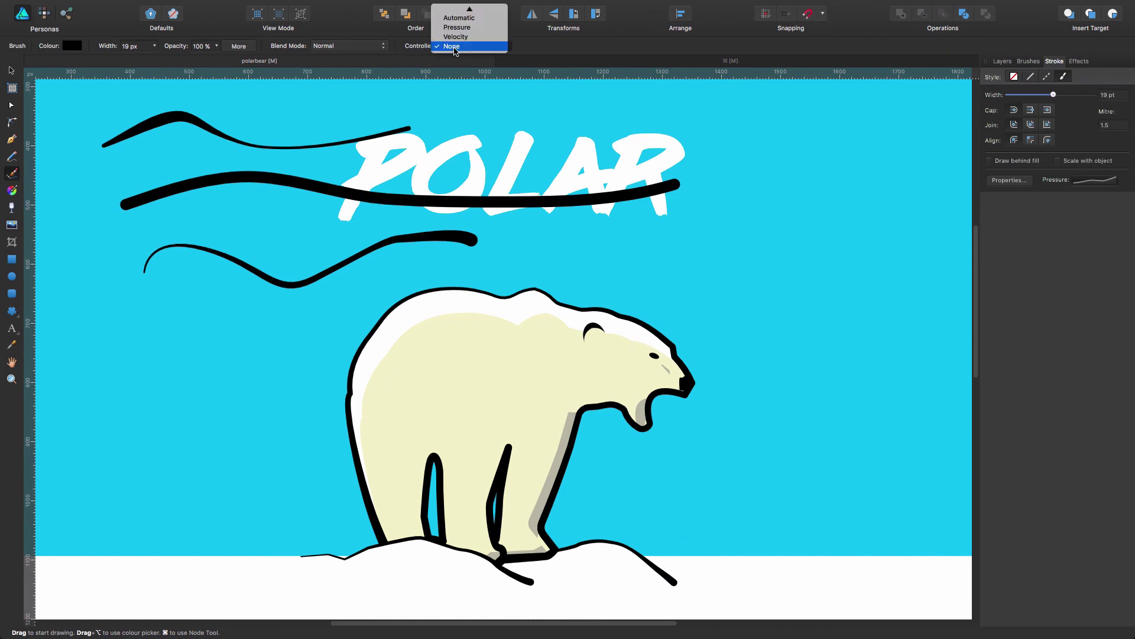
left_click(461, 18)
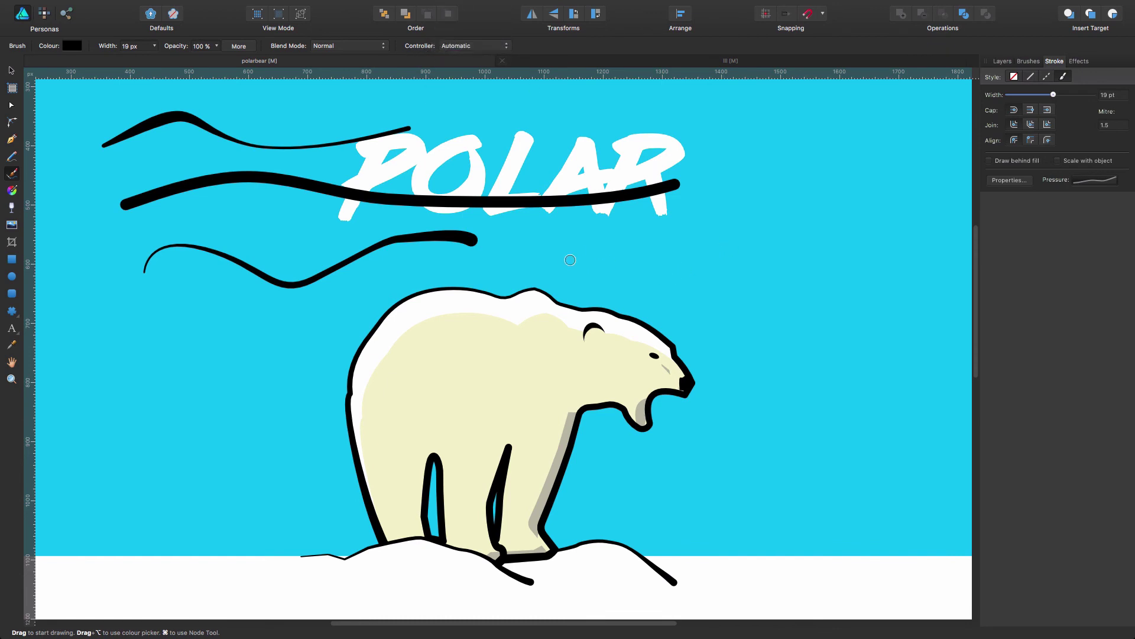
mouse_move(554, 259)
left_mouse_down()
mouse_move(690, 262)
mouse_move(874, 202)
left_mouse_up()
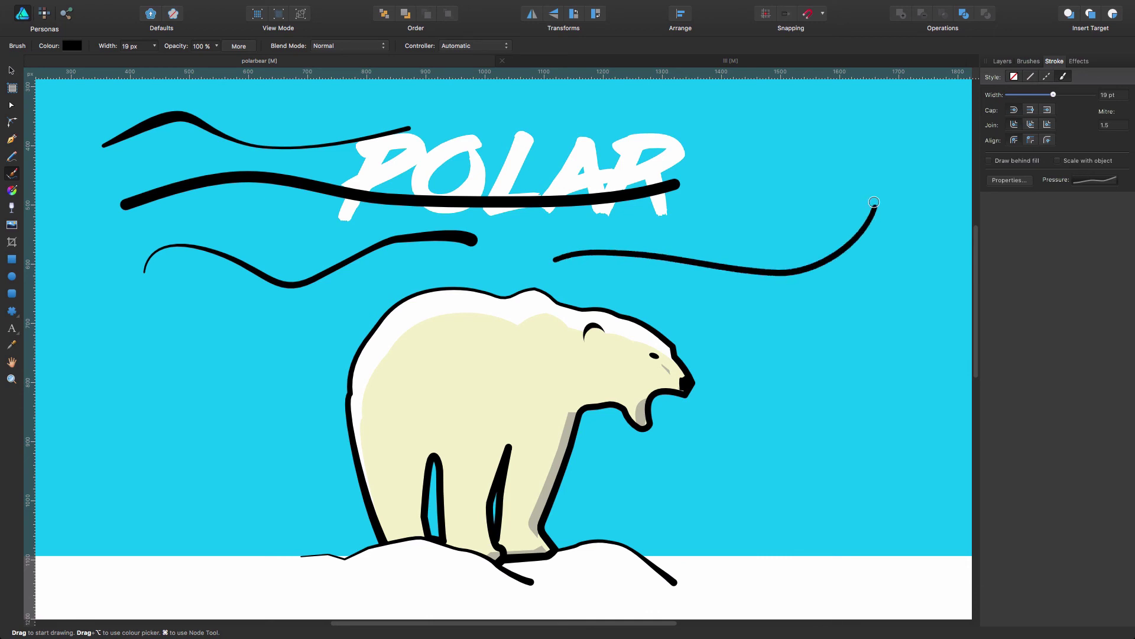
Try the peaked and first pressure presets on the curve, settle on the first, then select the POLAR stroke.
left_click(1095, 180)
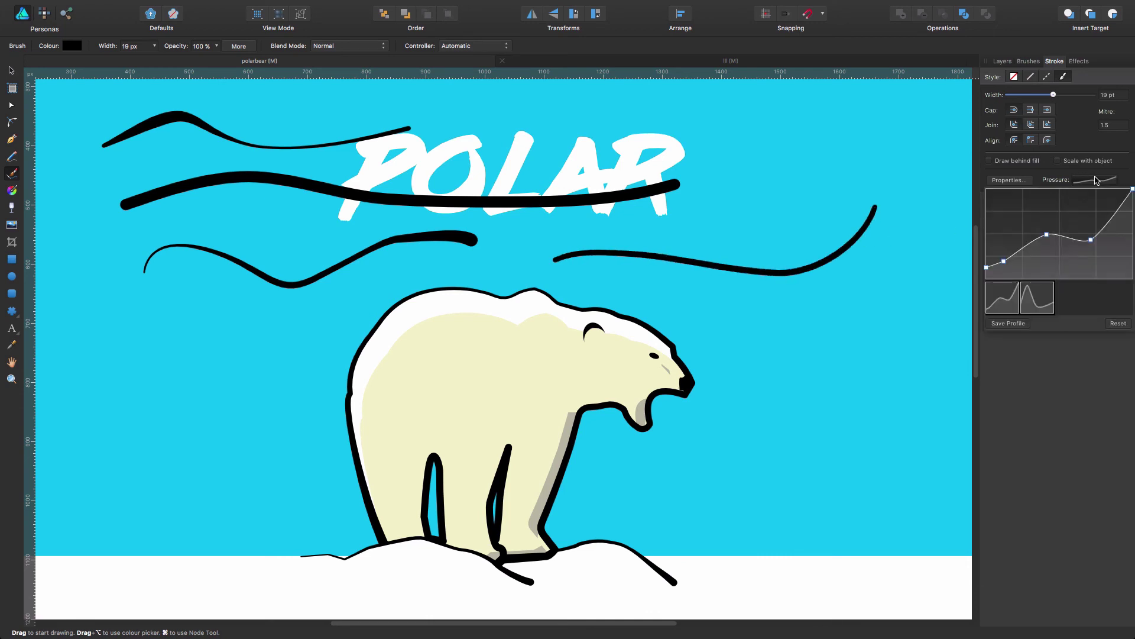
key("a")
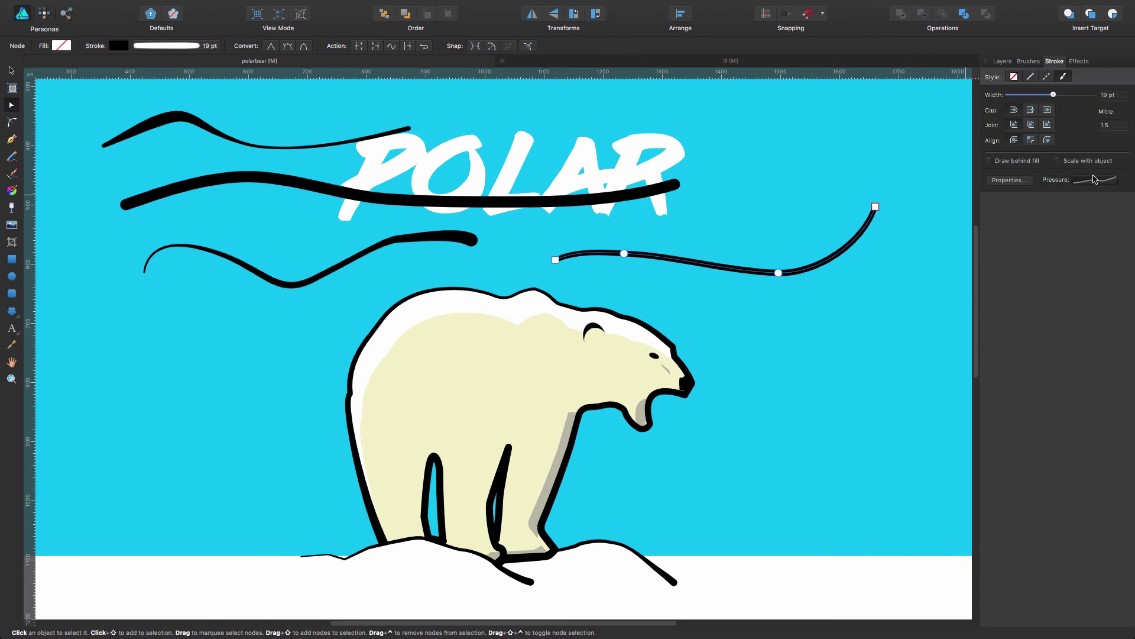
left_click(1037, 305)
left_click(1005, 306)
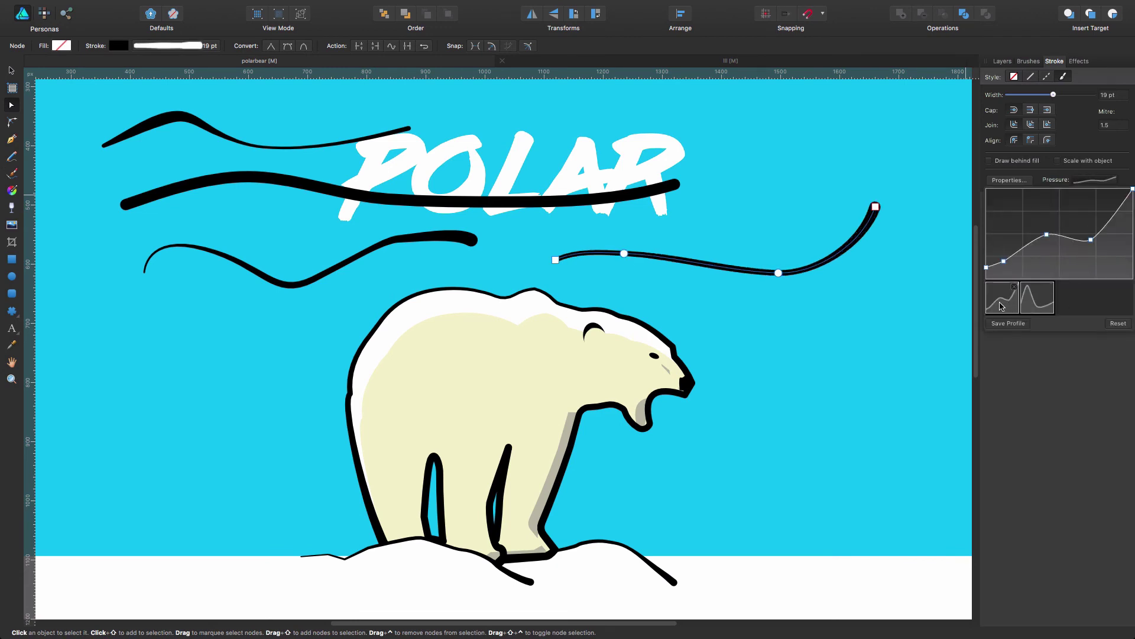
left_click(1034, 305)
left_click(996, 307)
left_click(613, 202)
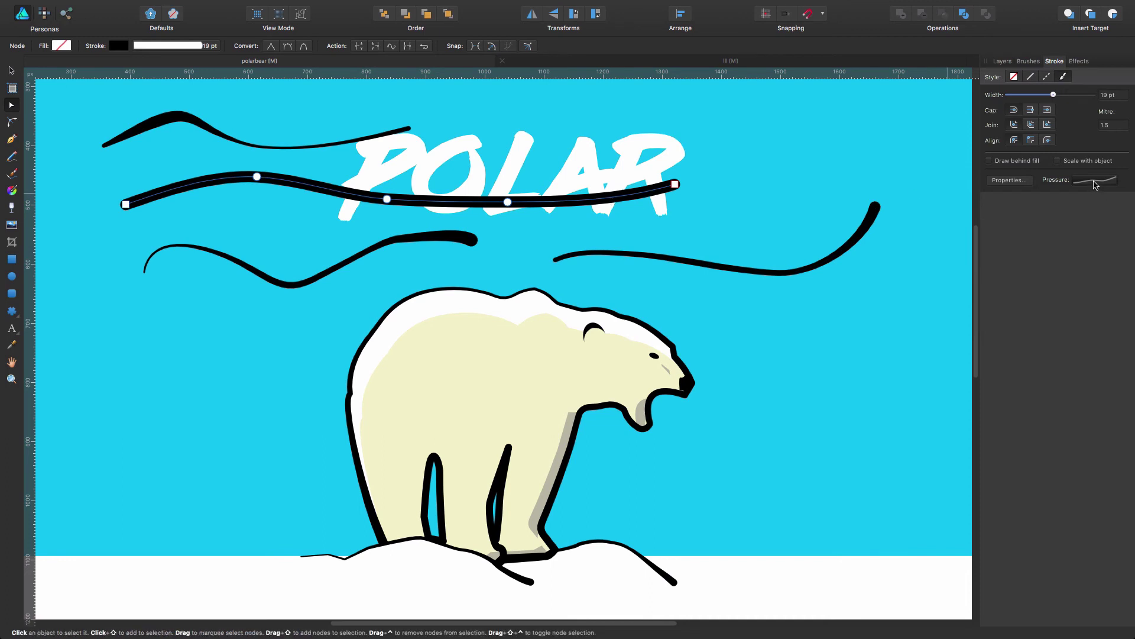
Review the pressure curve of the stroke across POLAR, then select the lower-right curve.
left_click(11, 173)
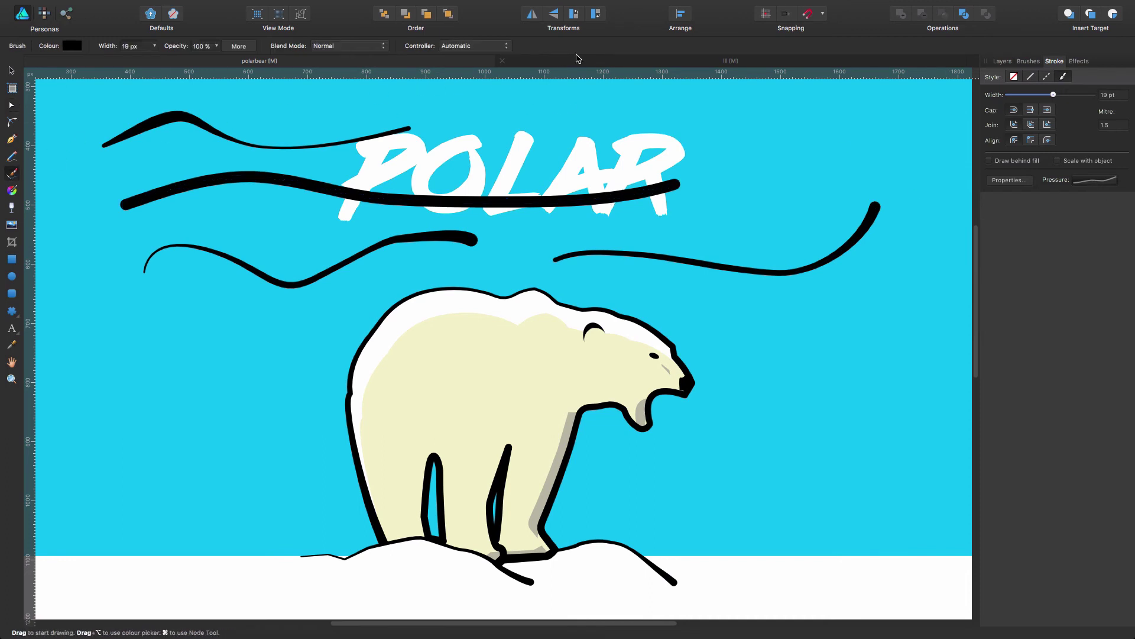
key("super")
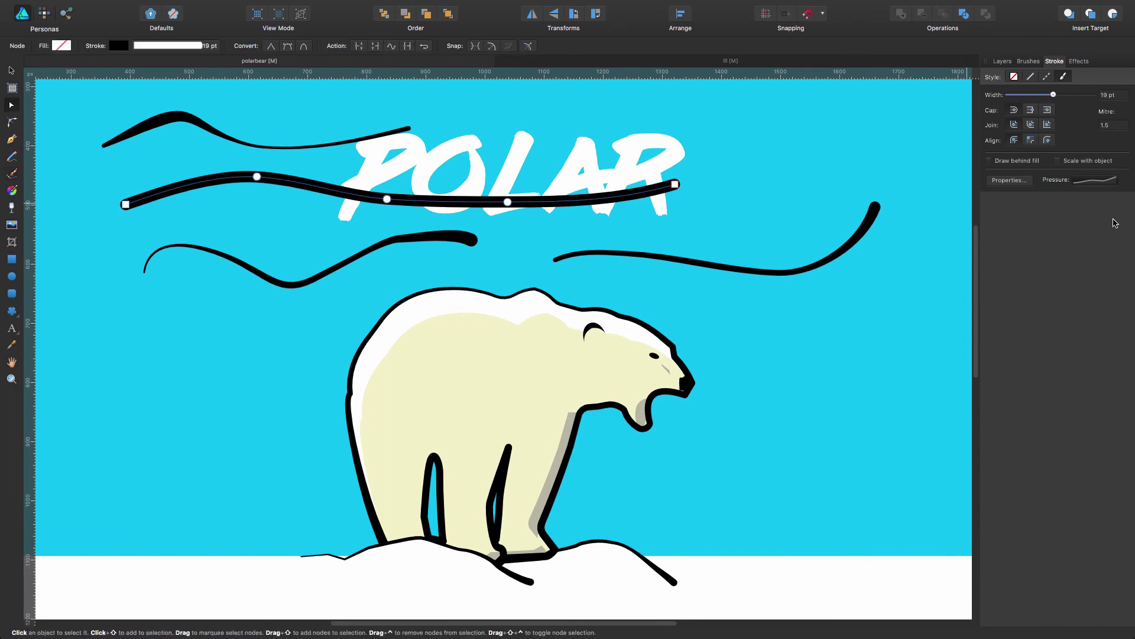
left_click(1096, 180)
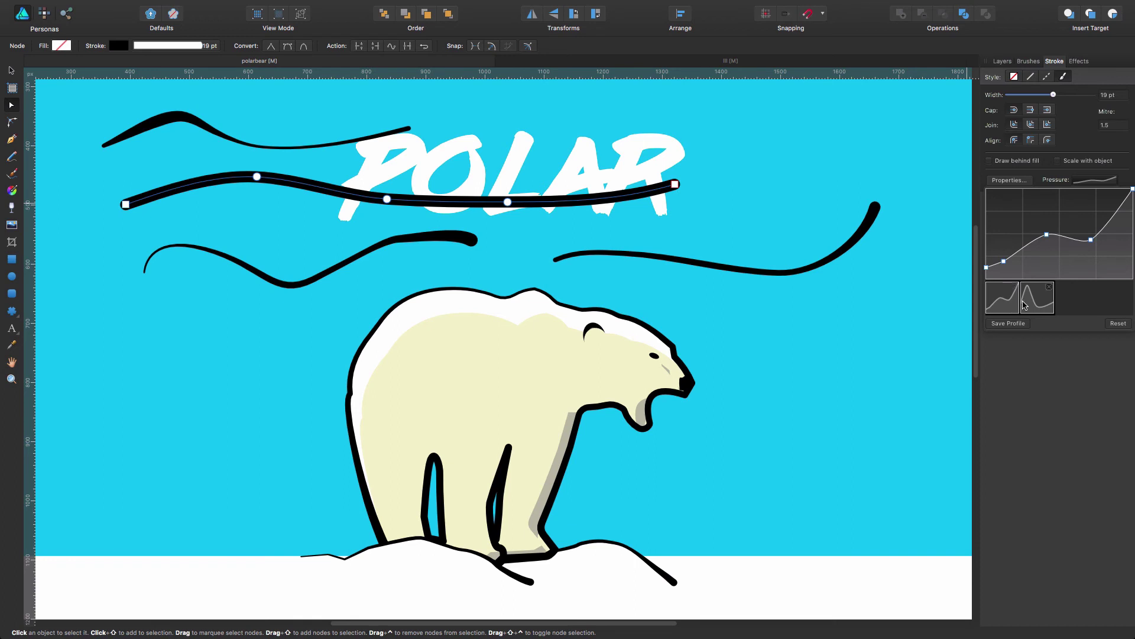
left_click(789, 273)
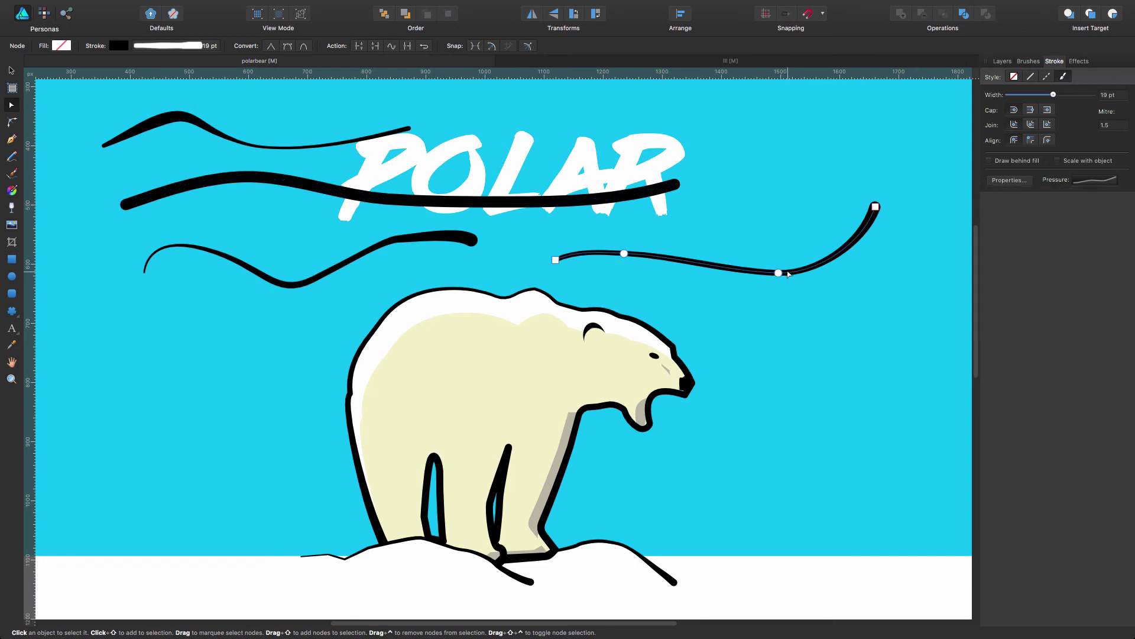
Check the brush controller options, keep Automatic, and bring up the pressure curve editor.
left_click(12, 175)
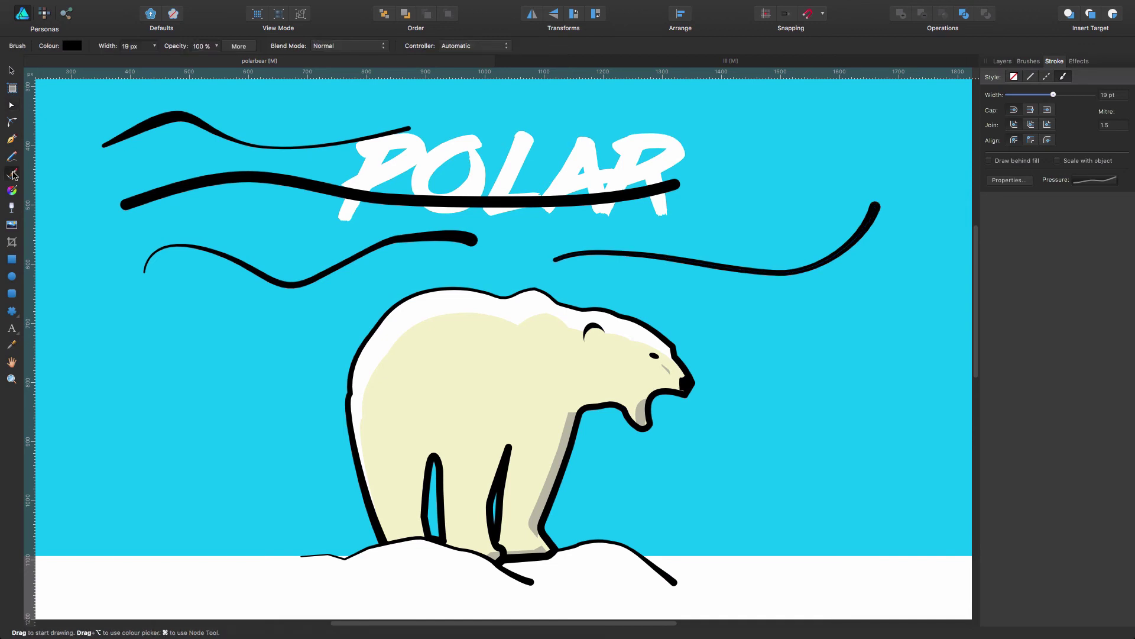
left_click(476, 47)
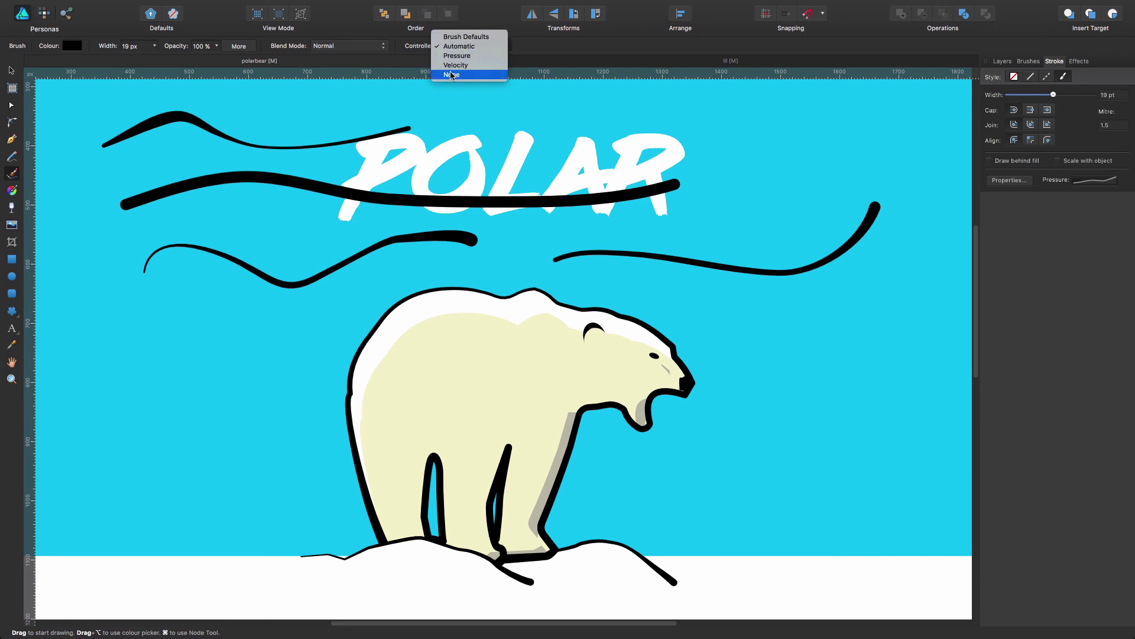
left_click(456, 48)
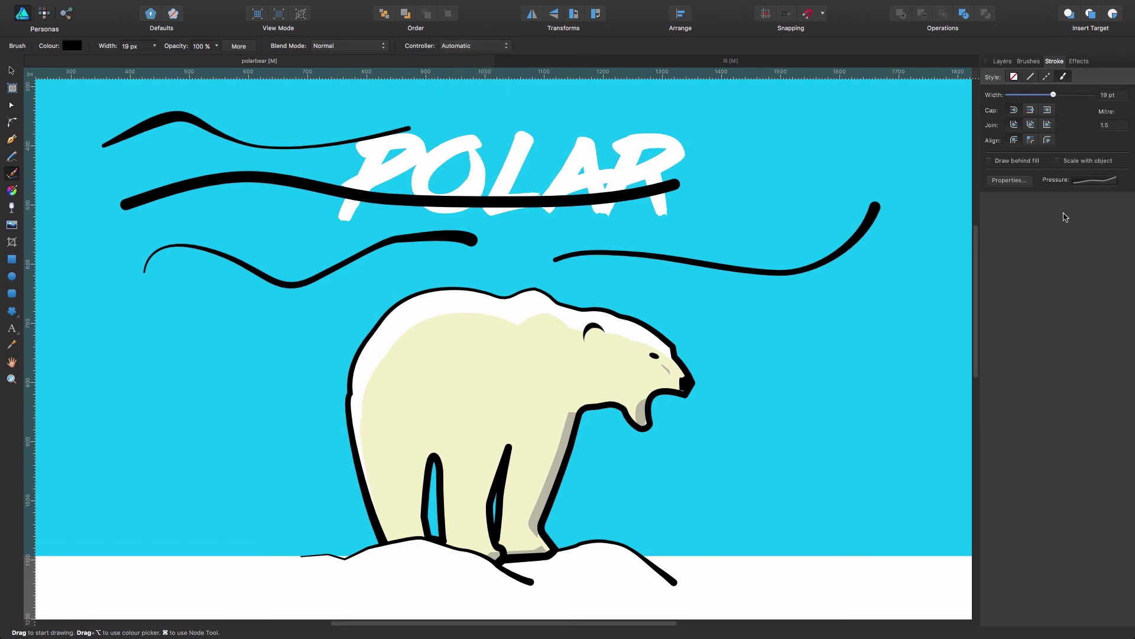
left_click(1088, 180)
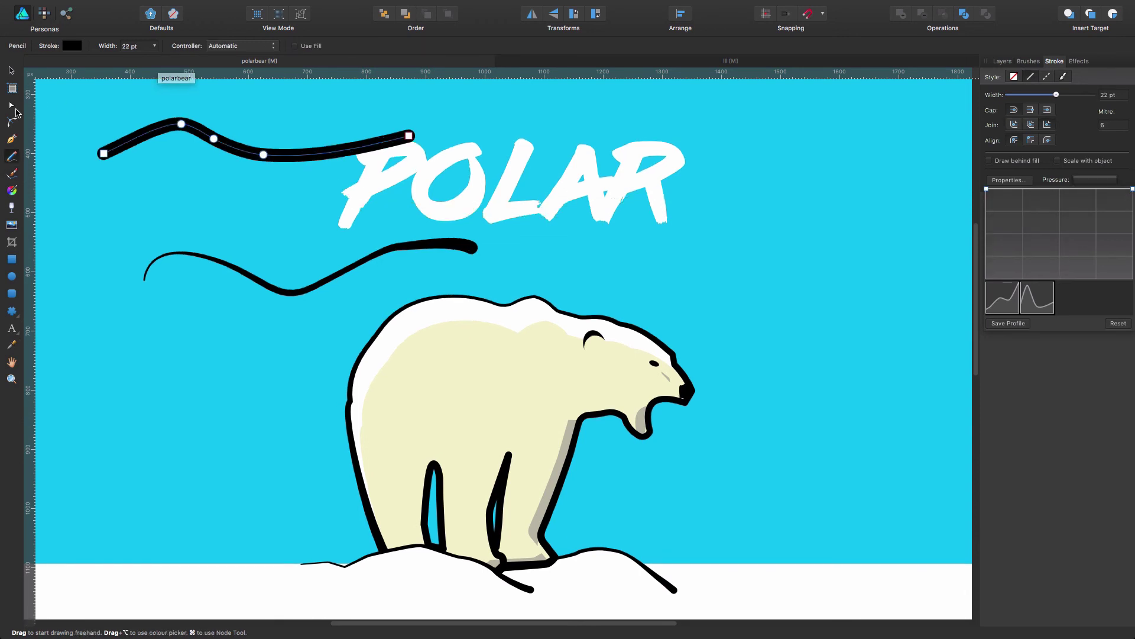
Delete the top test stroke and the wavy test stroke from the sky.
key("v")
left_click(130, 198)
left_click(317, 151)
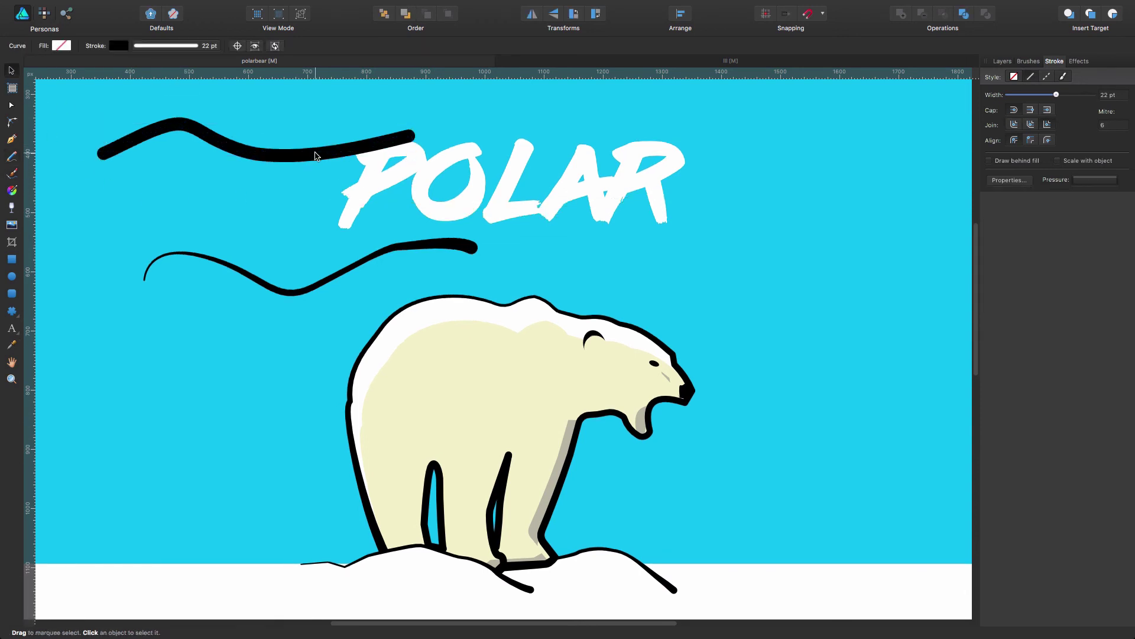
key("Delete")
left_click(412, 250)
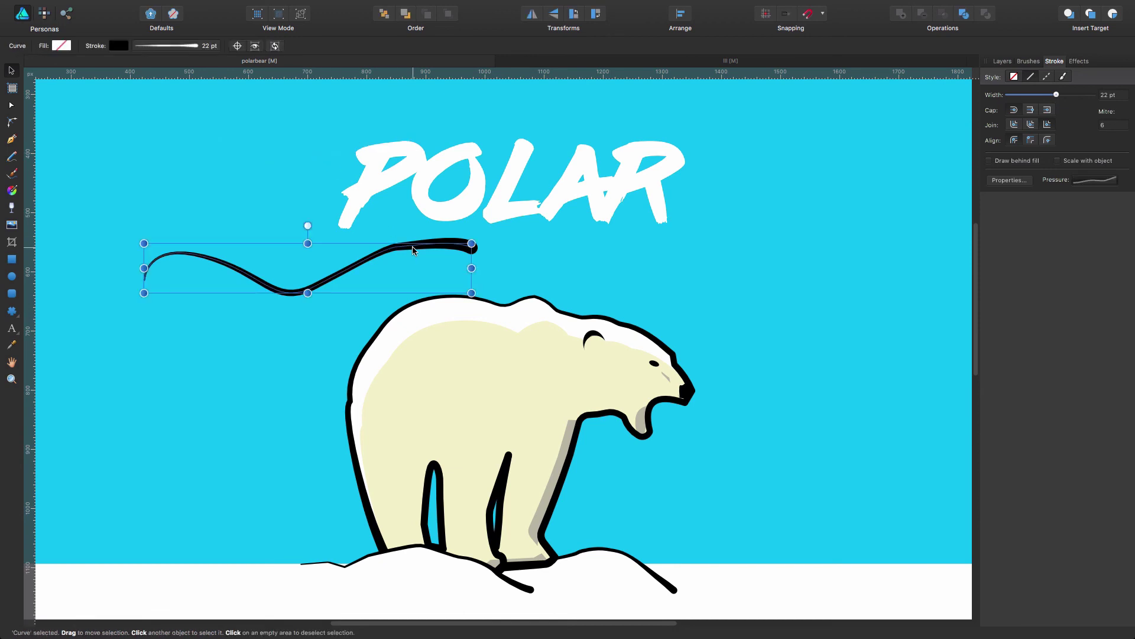
key("Delete")
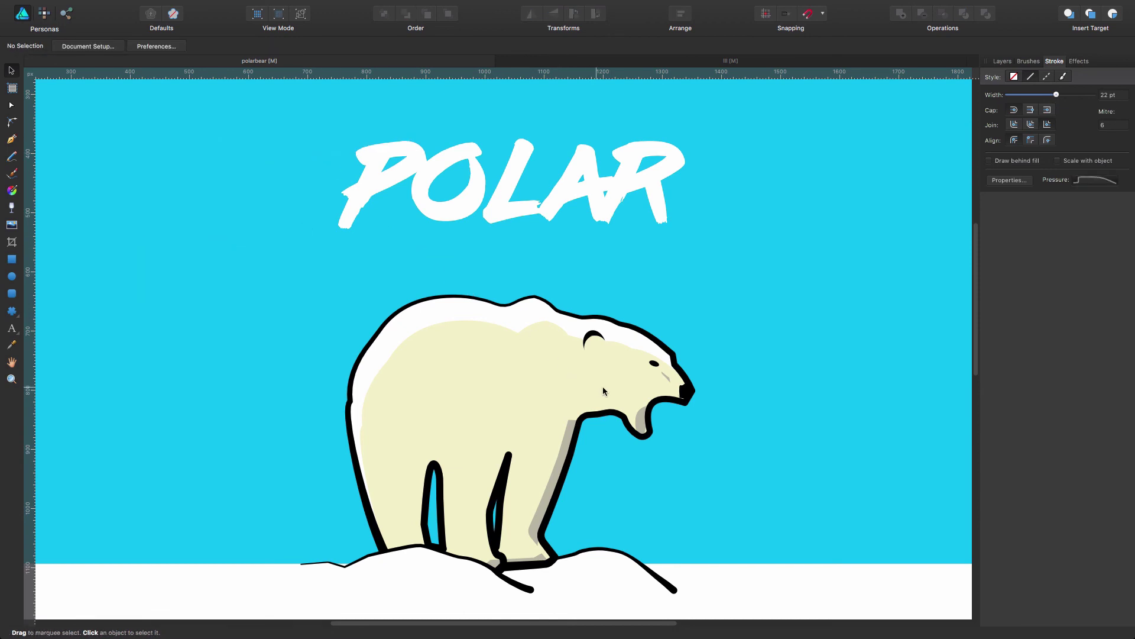
Apply the first pressure preset to the bear's front leg stroke.
left_click(507, 467)
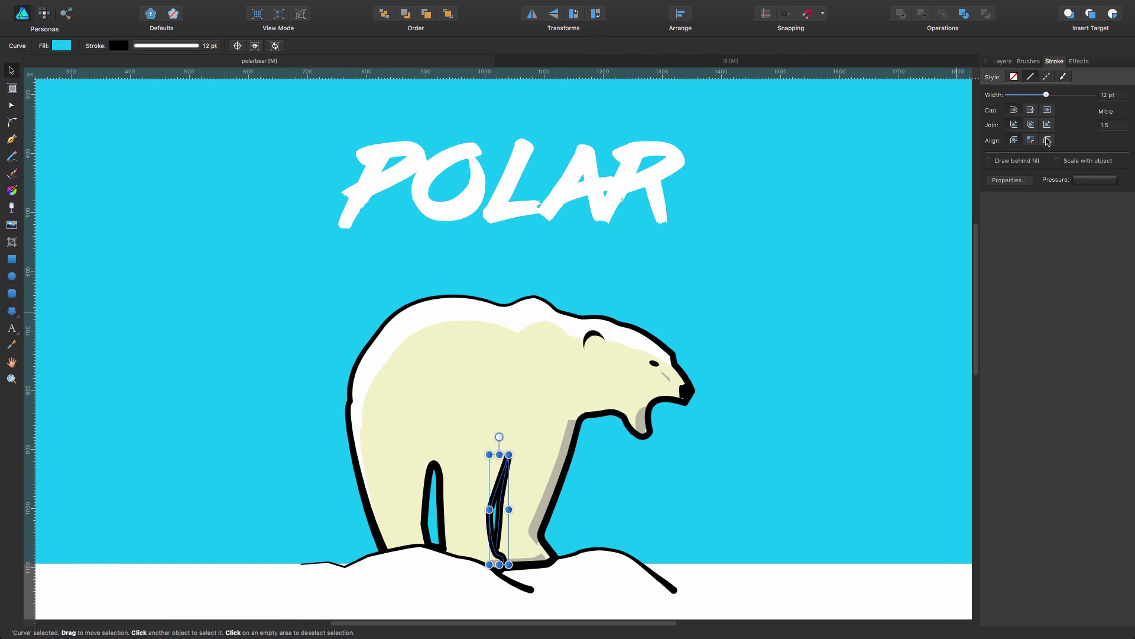
left_click(1093, 189)
left_click(999, 308)
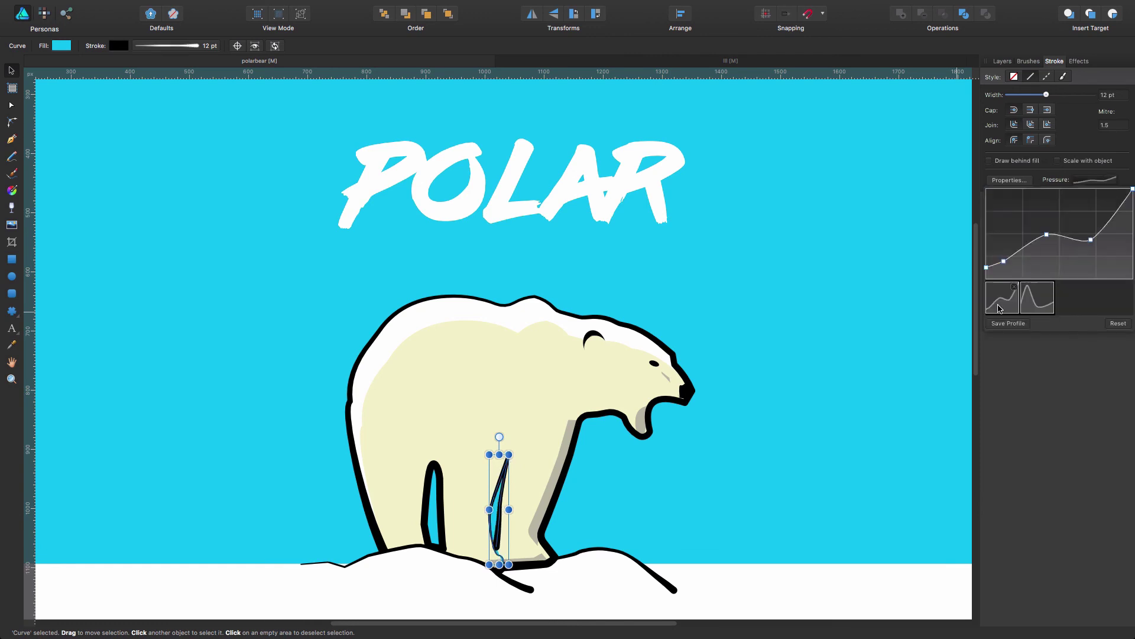
Give the other leg curve the peaked pressure preset with a raised point to thicken it.
left_click(439, 464)
left_click(439, 466)
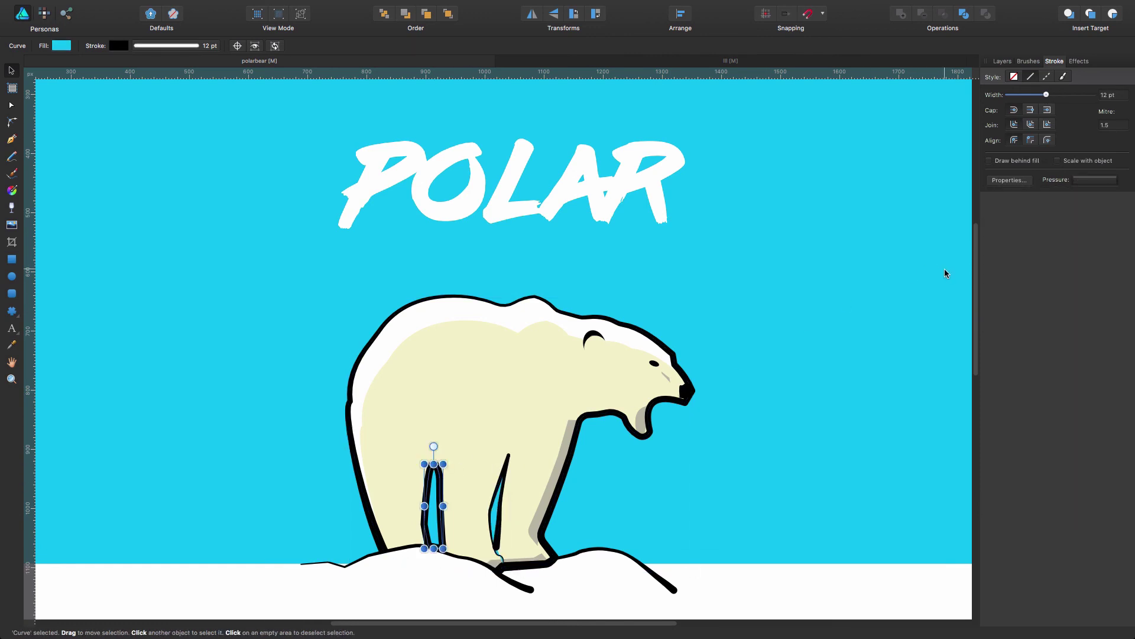
left_click(1094, 180)
left_click(1038, 299)
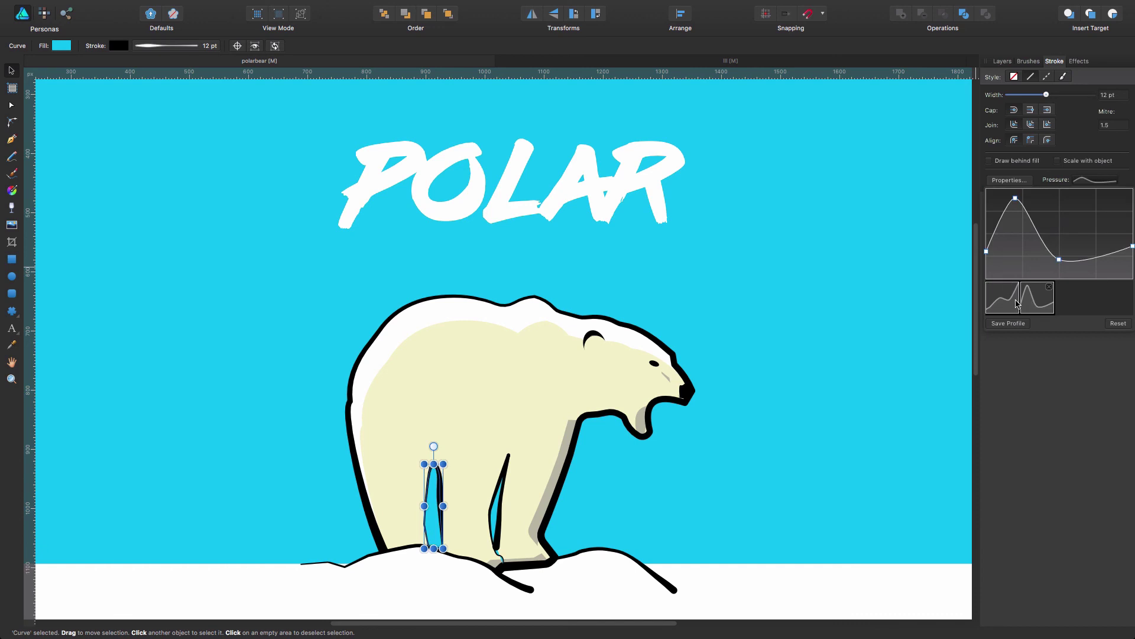
left_click(1007, 306)
left_click(1034, 302)
left_click_drag(1098, 253, 1094, 215)
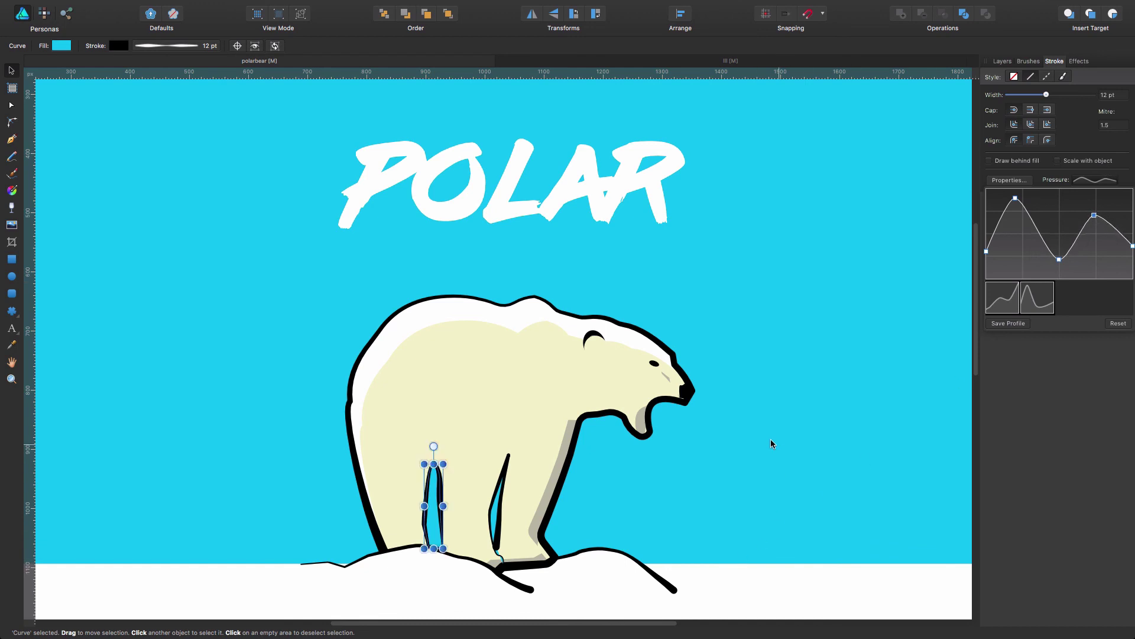
left_click(760, 443)
left_click(690, 386)
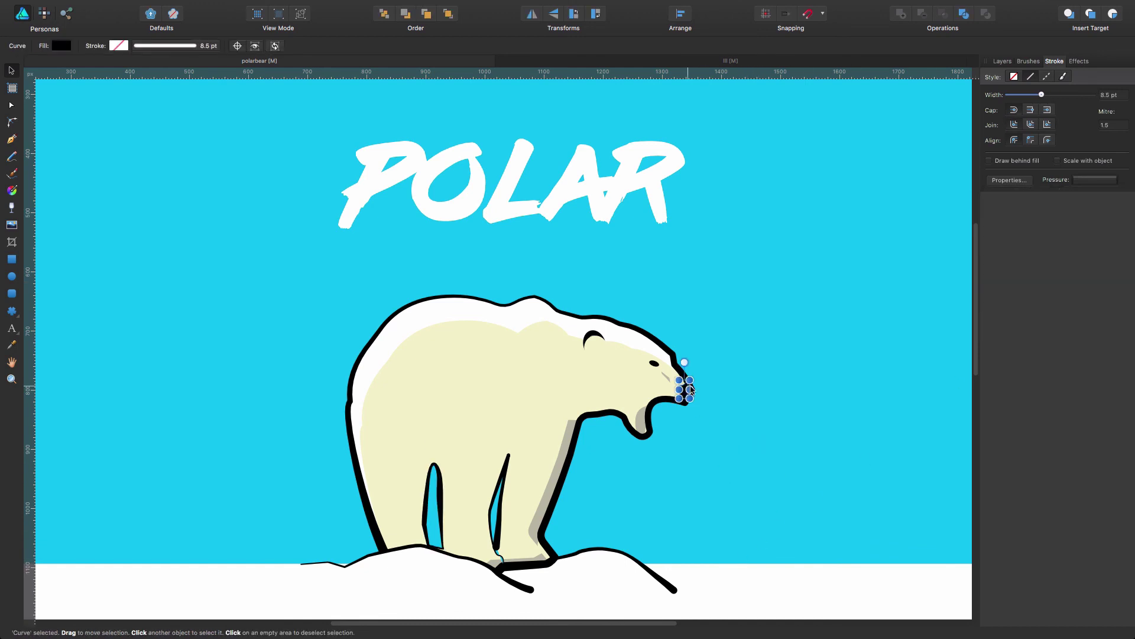
left_click(795, 414)
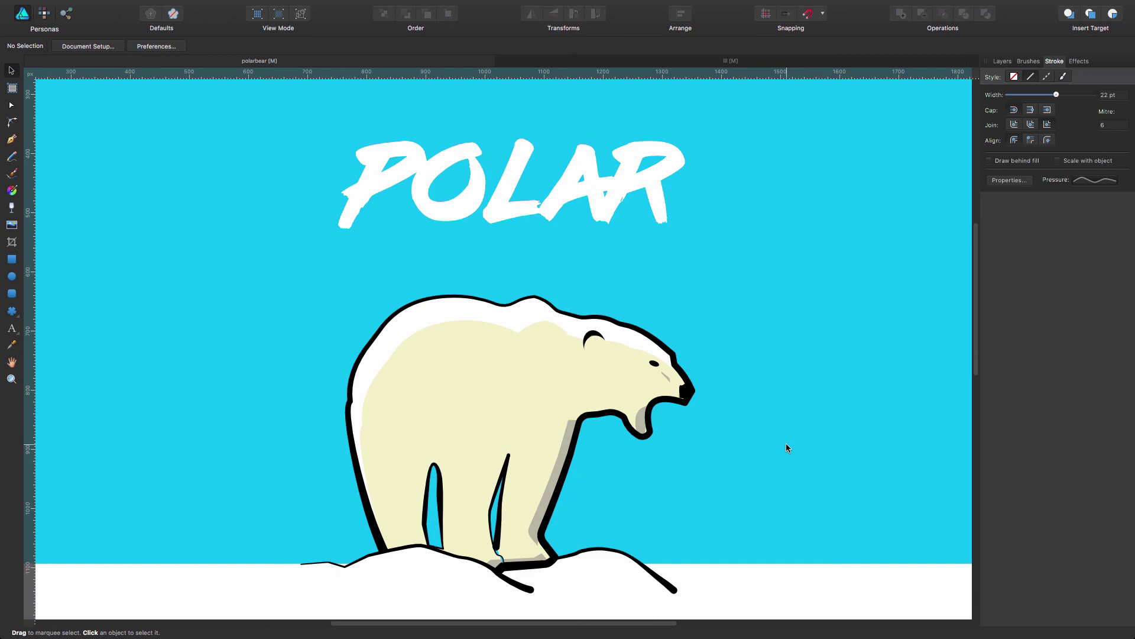
Rework the 22 pt bear outline's pressure graph with raised and lowered points so it swells and thins.
scroll(786, 444, "down", 3)
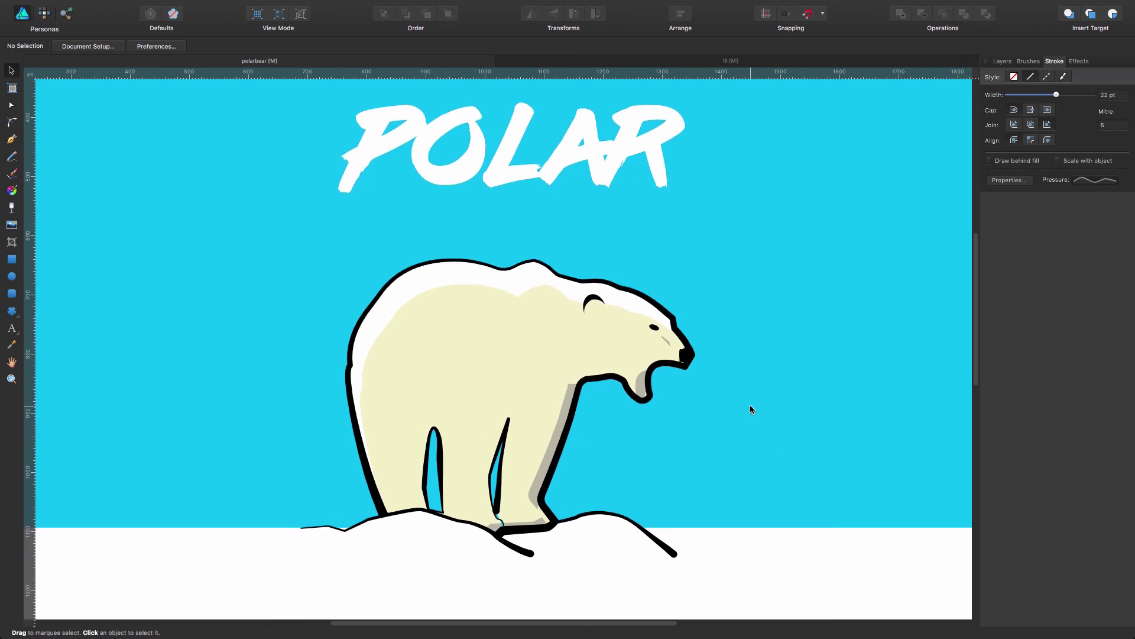
left_click(625, 386)
key("a")
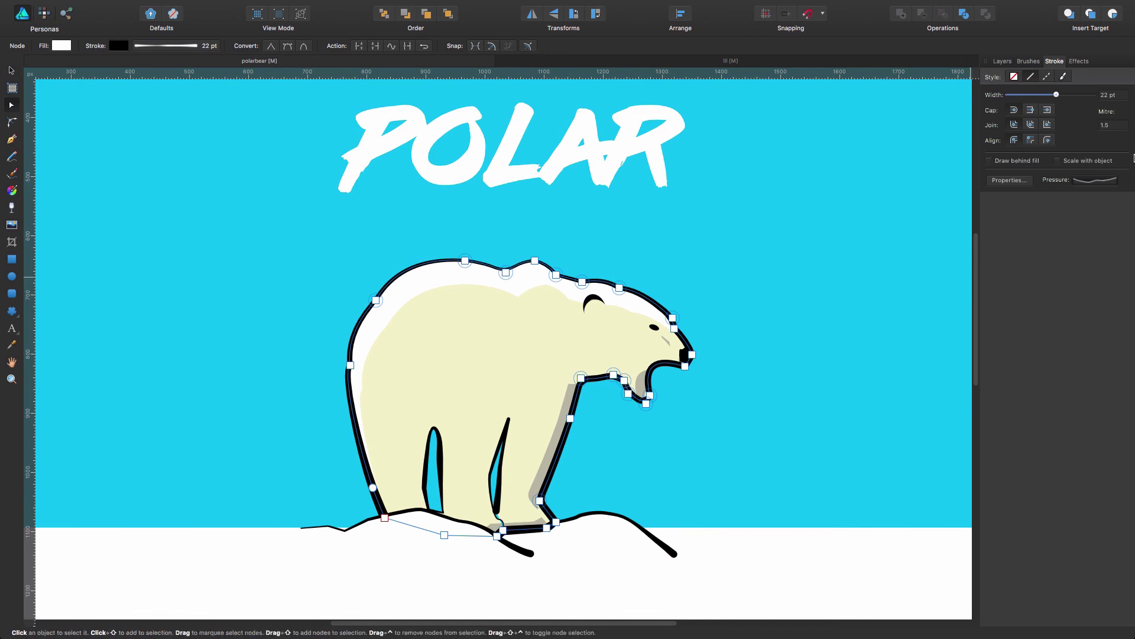
left_click(1098, 181)
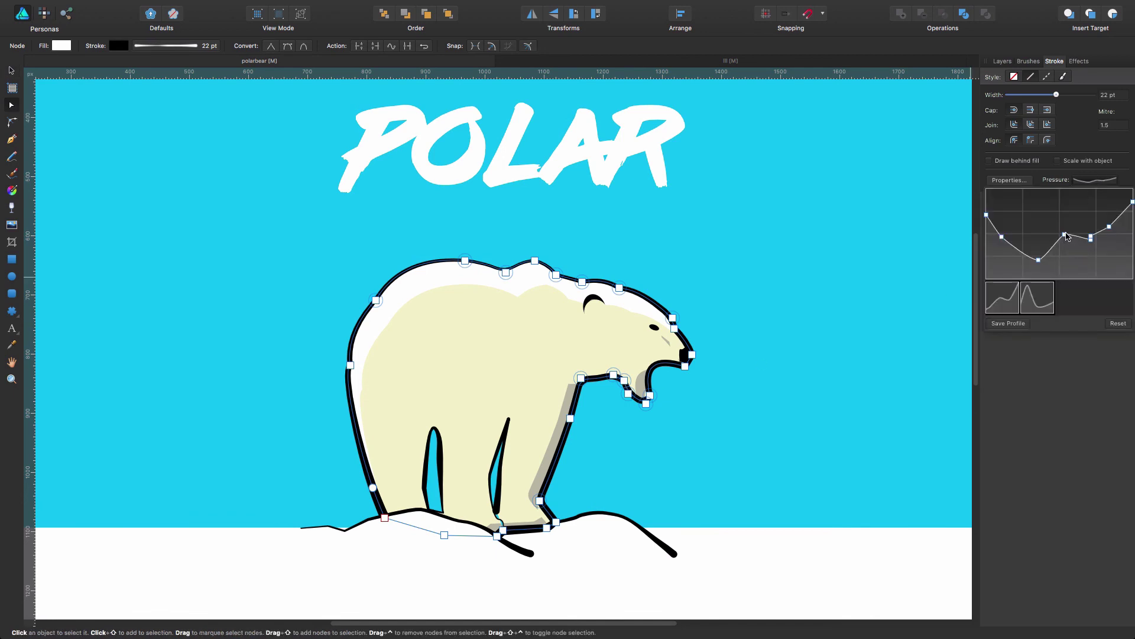
mouse_move(1065, 234)
left_mouse_down()
mouse_move(1055, 208)
mouse_move(1056, 222)
left_mouse_up()
mouse_move(1133, 202)
left_mouse_down()
mouse_move(1133, 228)
mouse_move(1133, 188)
left_mouse_up()
left_click_drag(987, 220, 987, 190)
left_click_drag(1039, 261, 1055, 208)
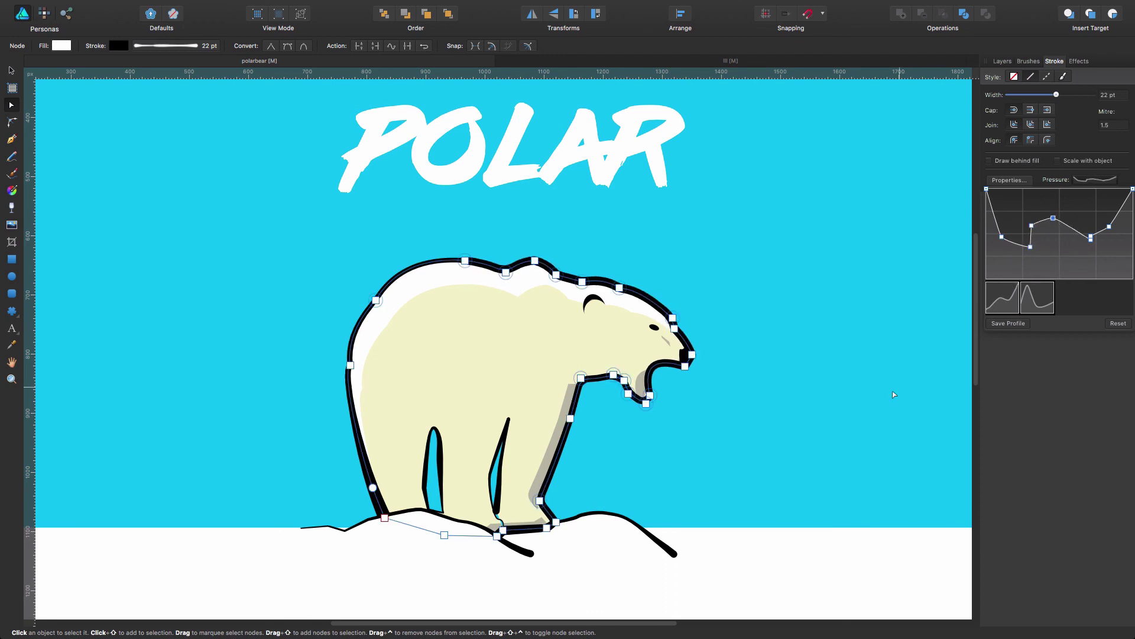
left_click(836, 413)
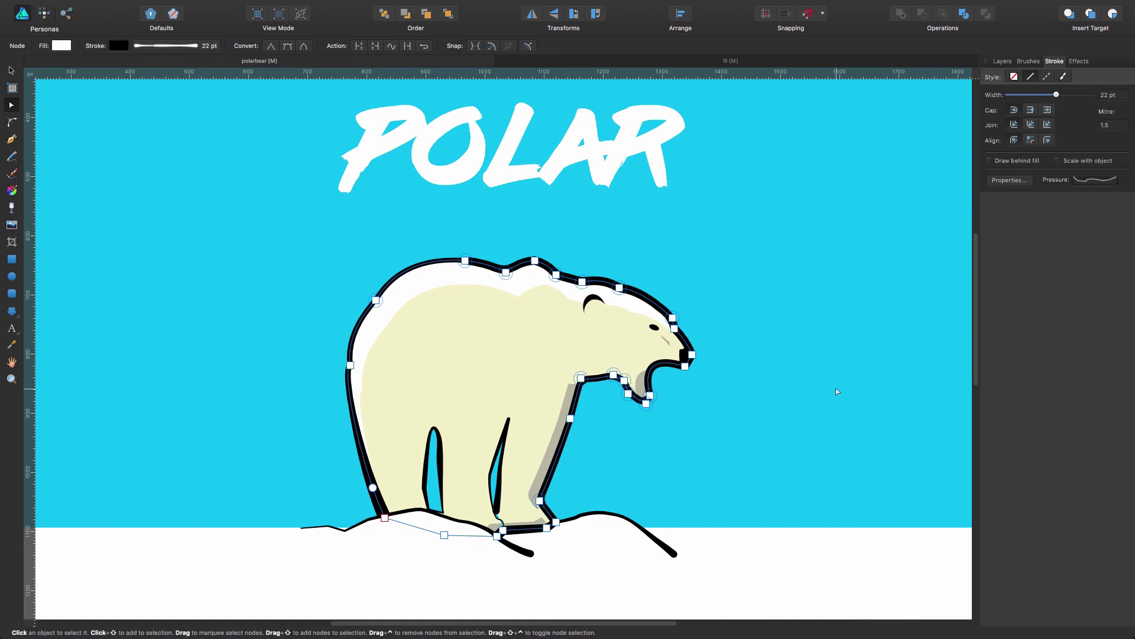
left_click(836, 388)
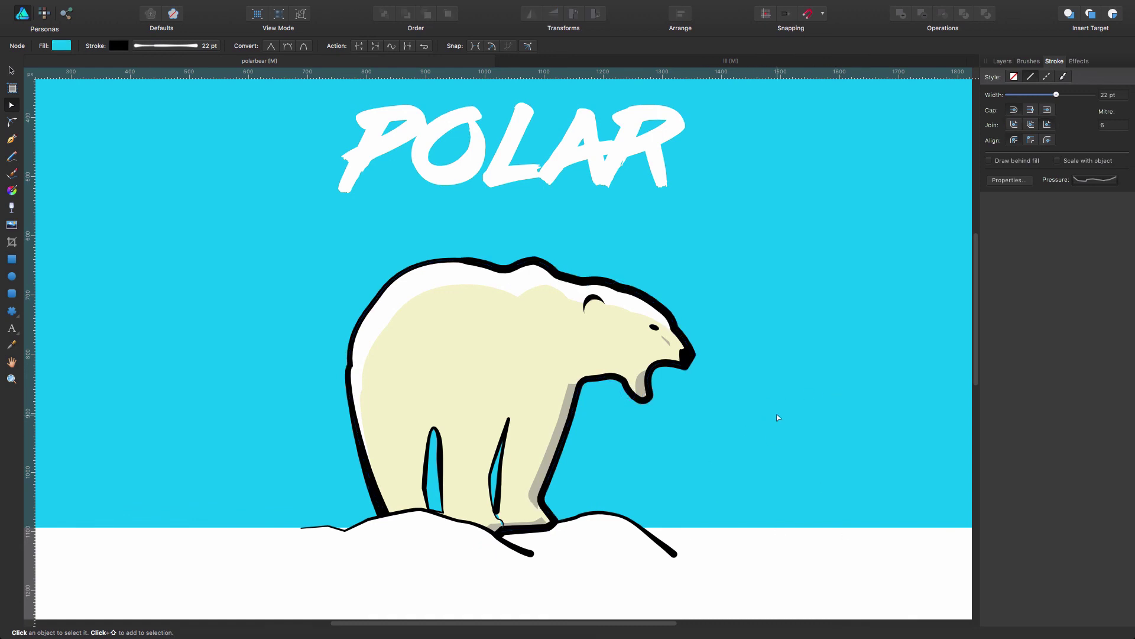